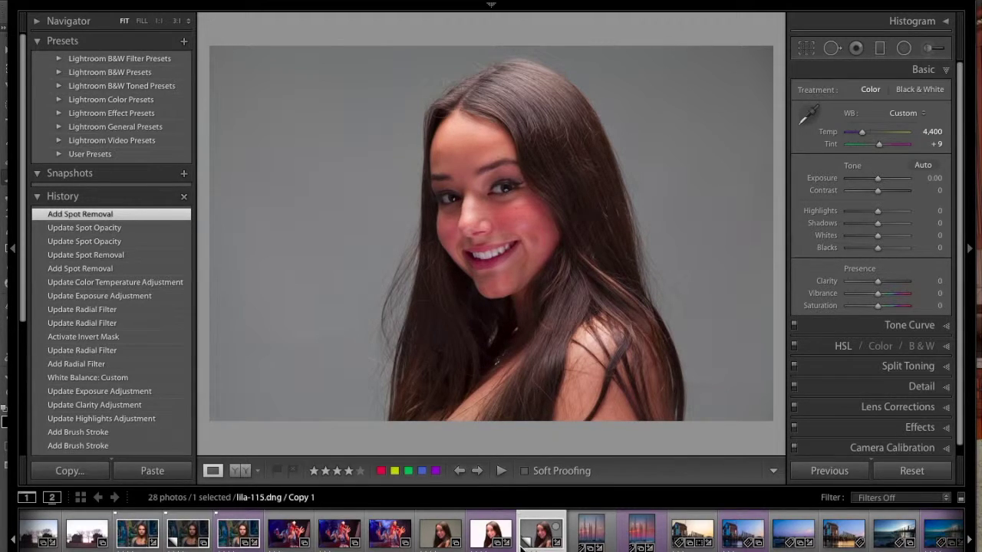
- Compare the portrait with its before version, and open it as a smart object in Photoshop
key(backslash)
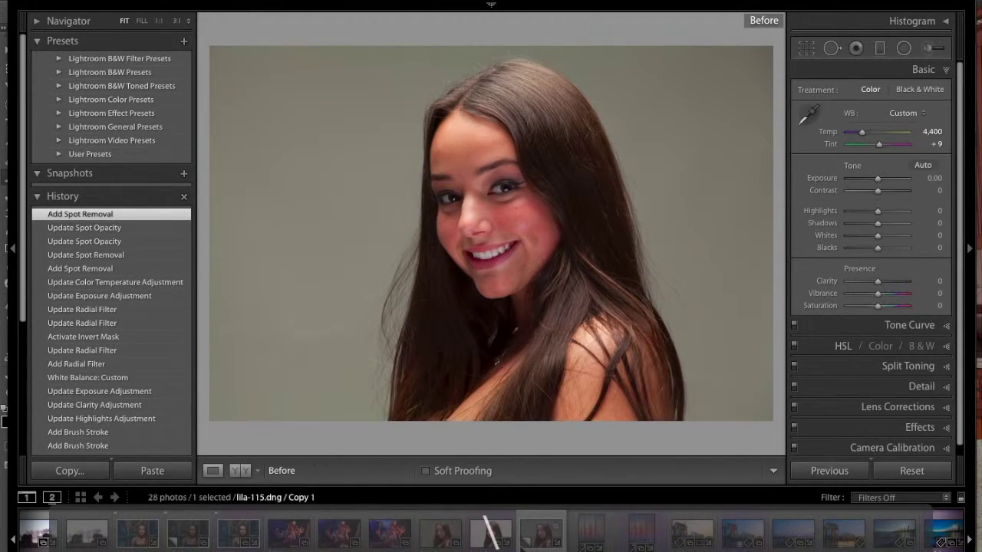
key(backslash)
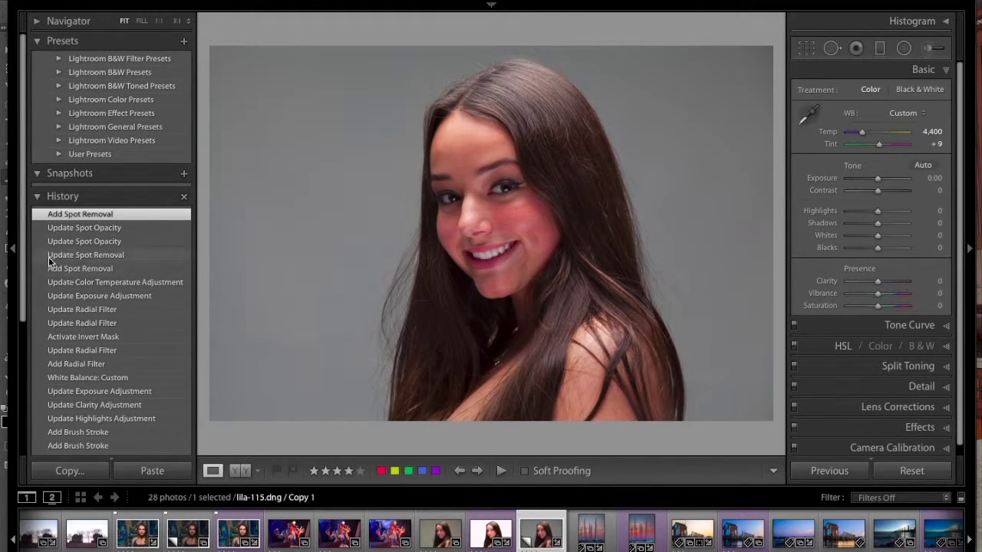
click(216, 1)
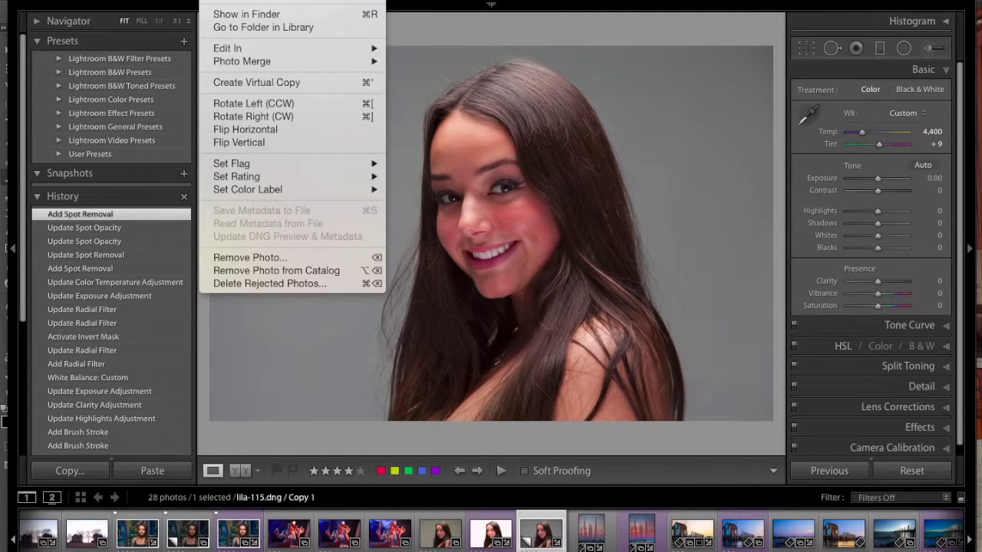
mouse_move(270, 55)
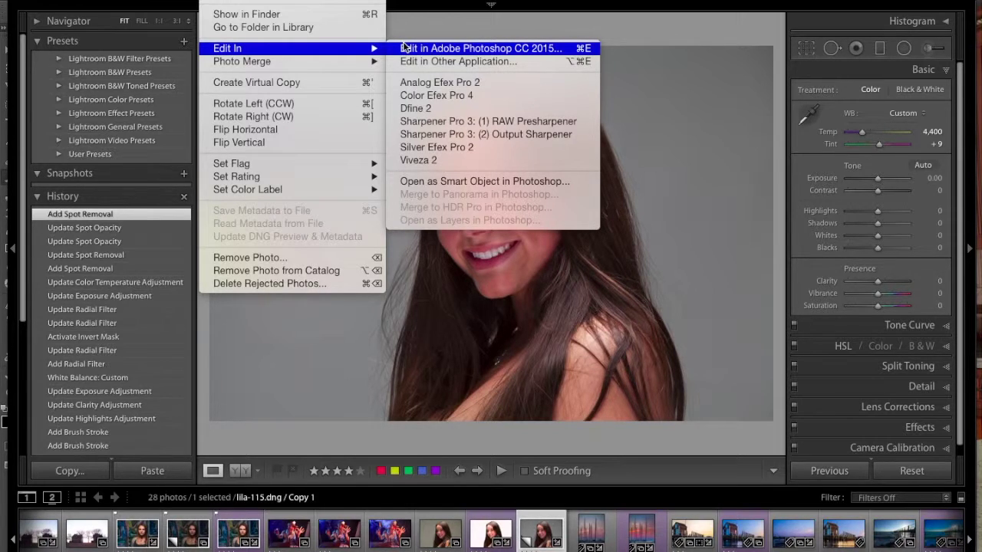
click(448, 185)
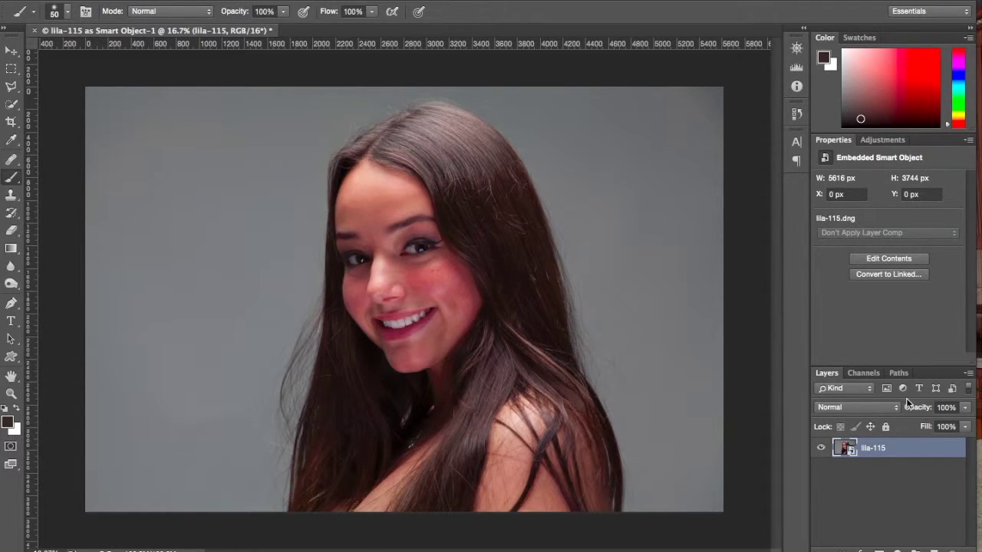
- Examine the spot removal corrections in the lila-115 smart object's raw settings, and leave them without applying changes
double_click(844, 450)
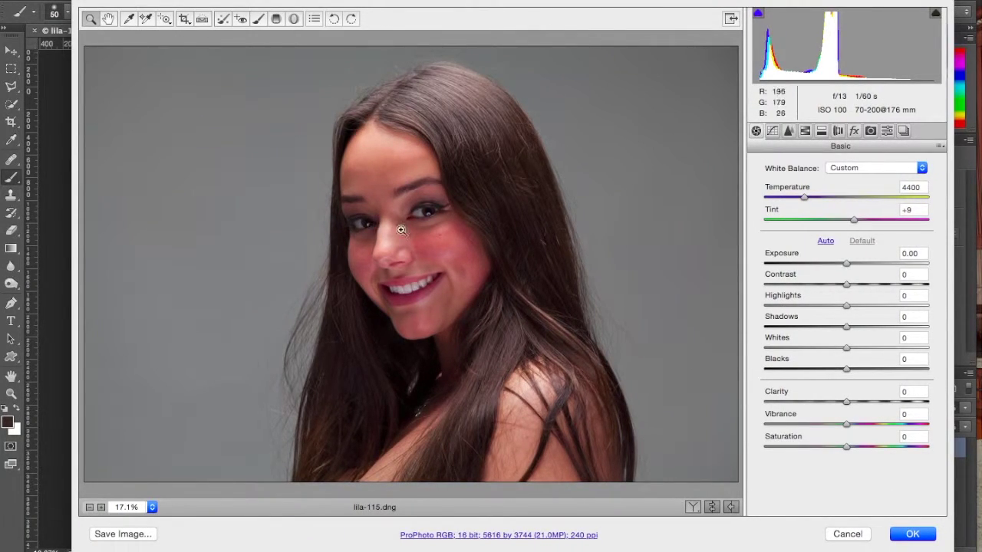
click(222, 19)
mouse_move(434, 219)
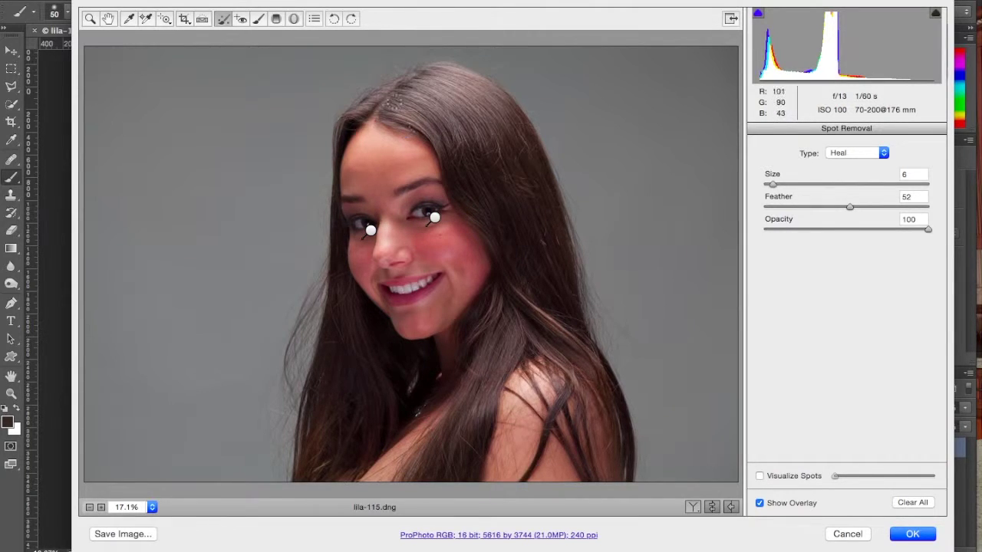
click(848, 534)
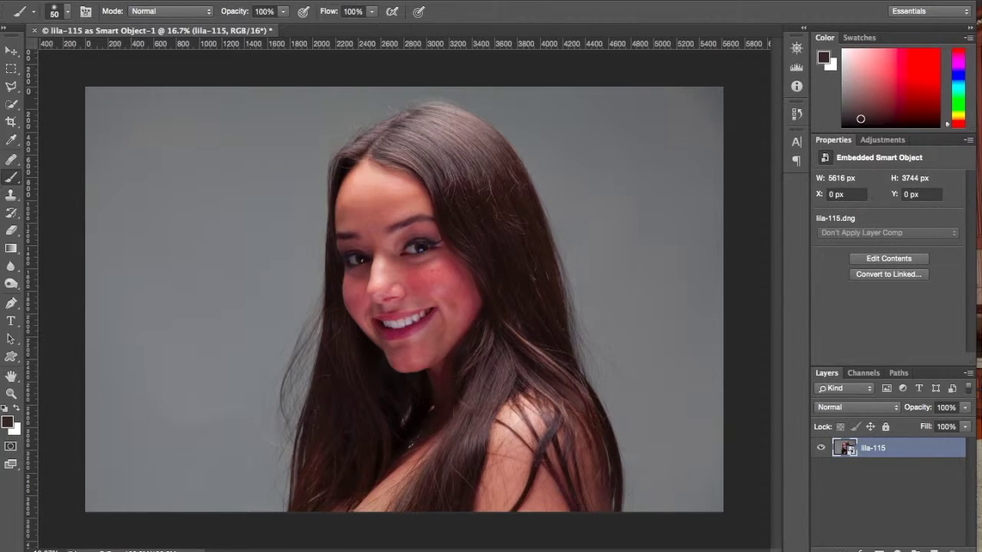
- Choose the Clone Stamp tool and add a new layer named "hair" above the lila-115 smart object
click(13, 196)
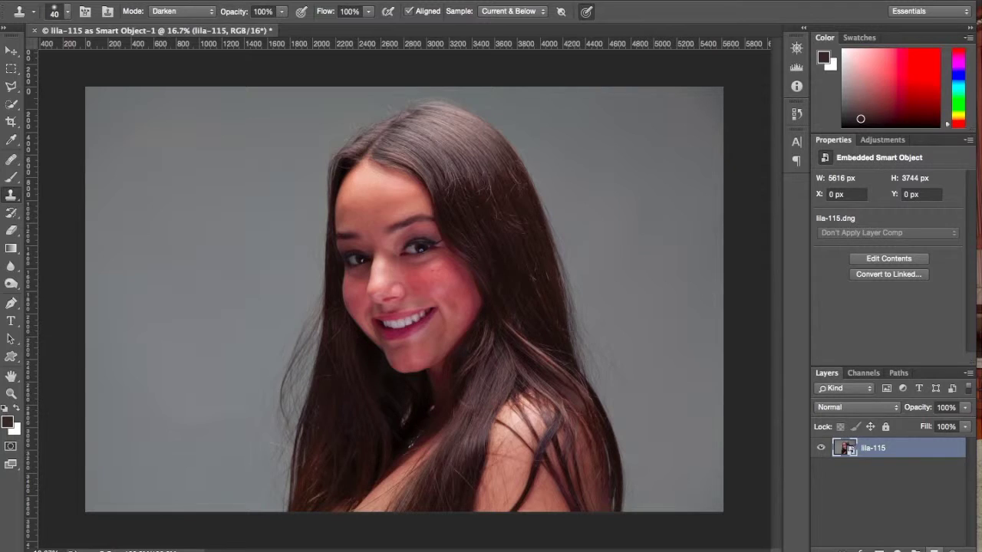
click(927, 549)
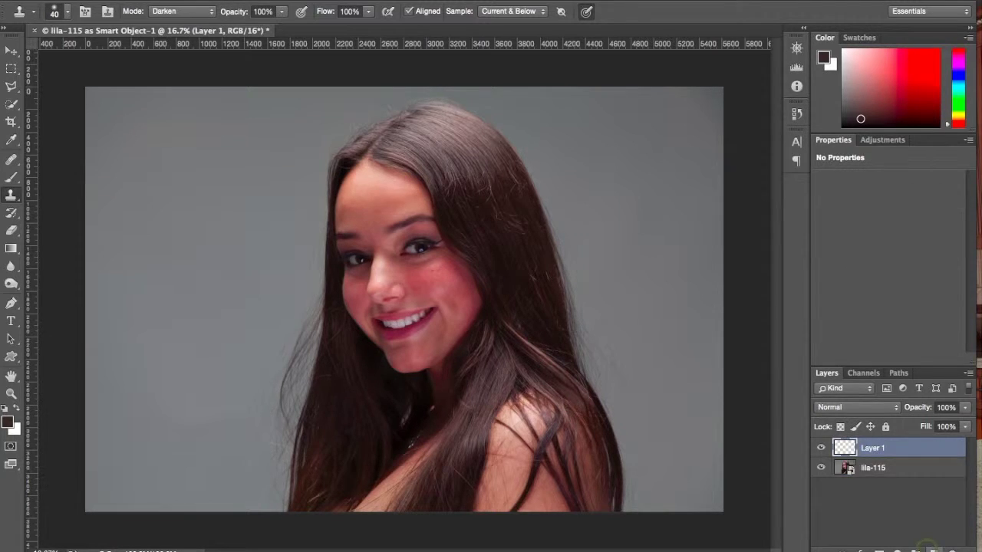
double_click(872, 448)
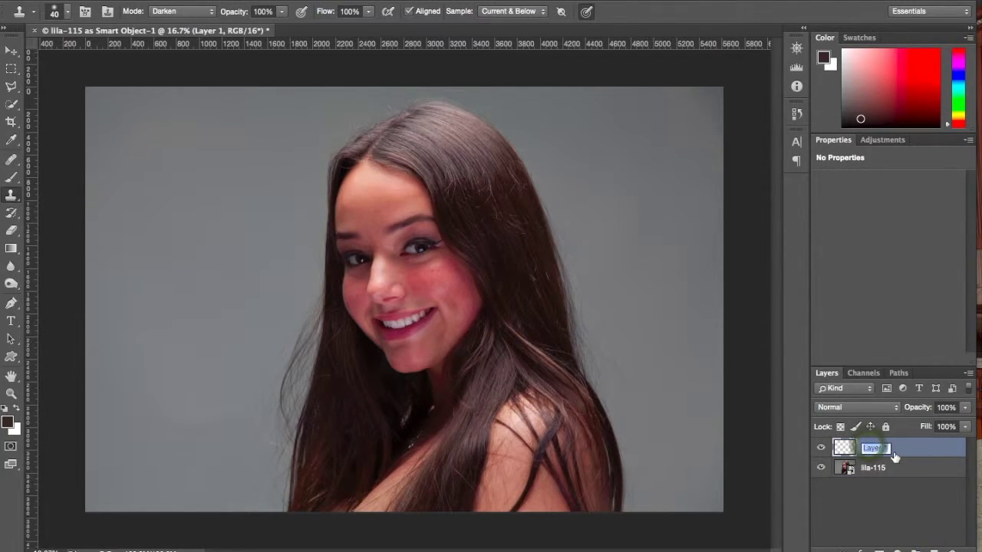
text(hair)
key(Return)
click(223, 0)
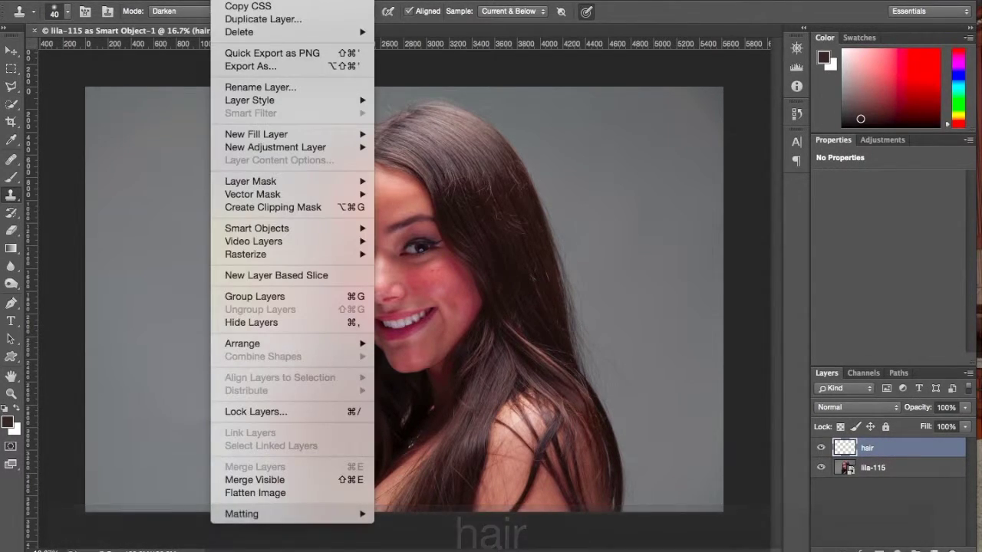
mouse_move(237, 0)
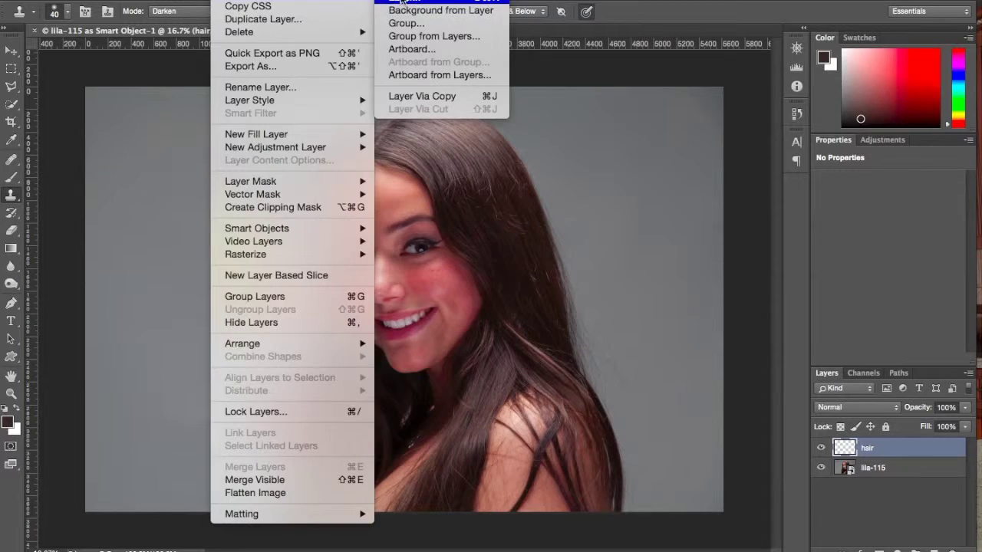
click(730, 343)
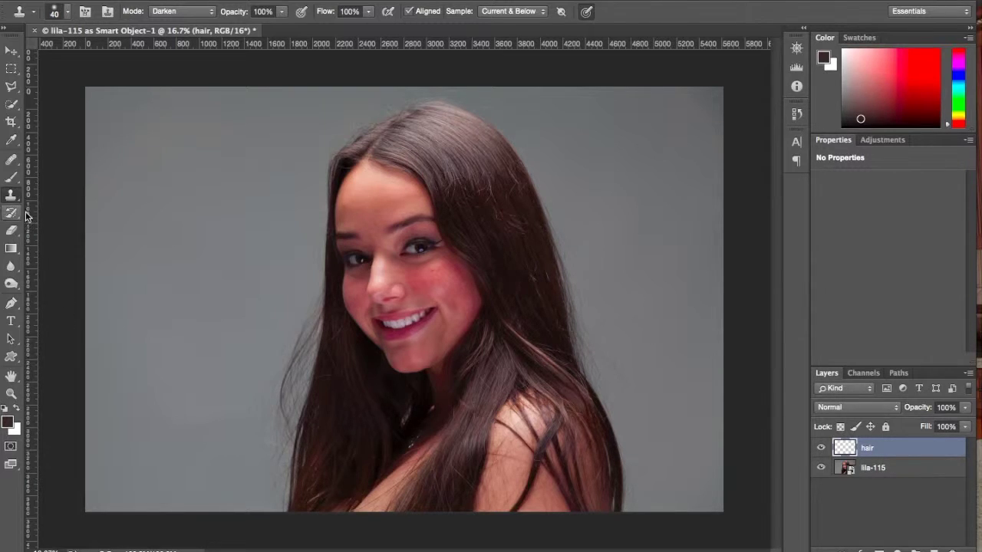
- Set the Clone Stamp to sample Current & Below and enlarge its brush to 80 for the hair over the shoulder
click(510, 11)
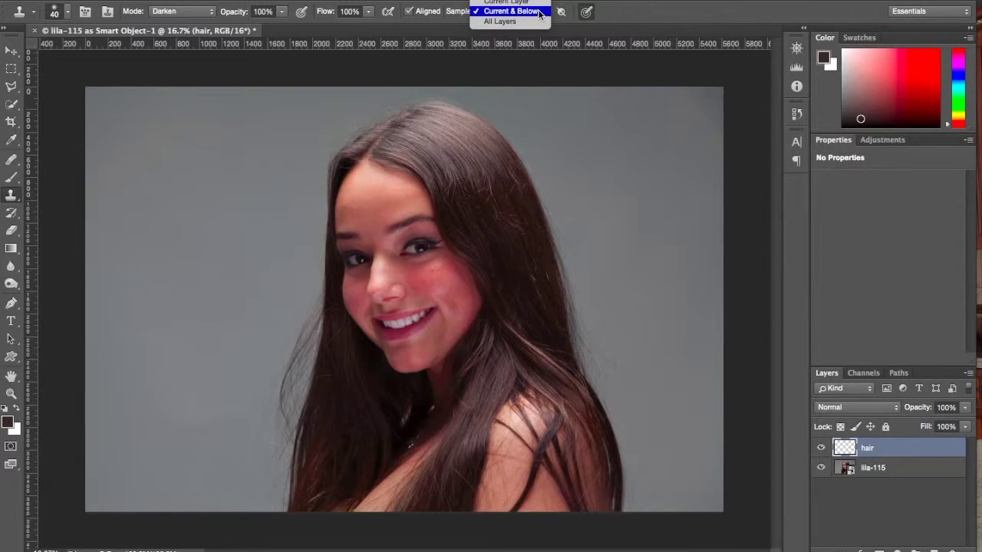
click(540, 13)
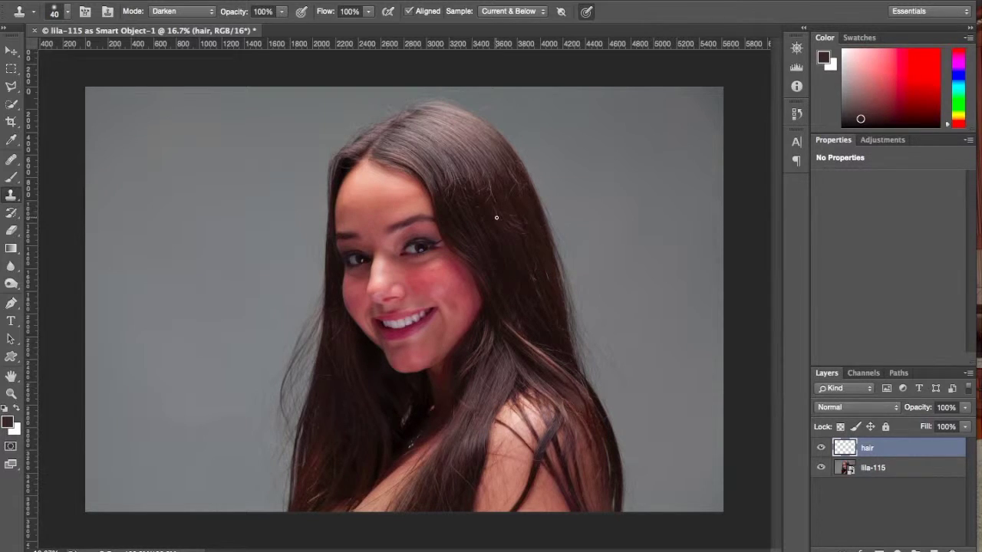
mouse_move(496, 215)
mouse_down()
mouse_move(552, 237)
mouse_move(526, 226)
mouse_move(565, 256)
mouse_up()
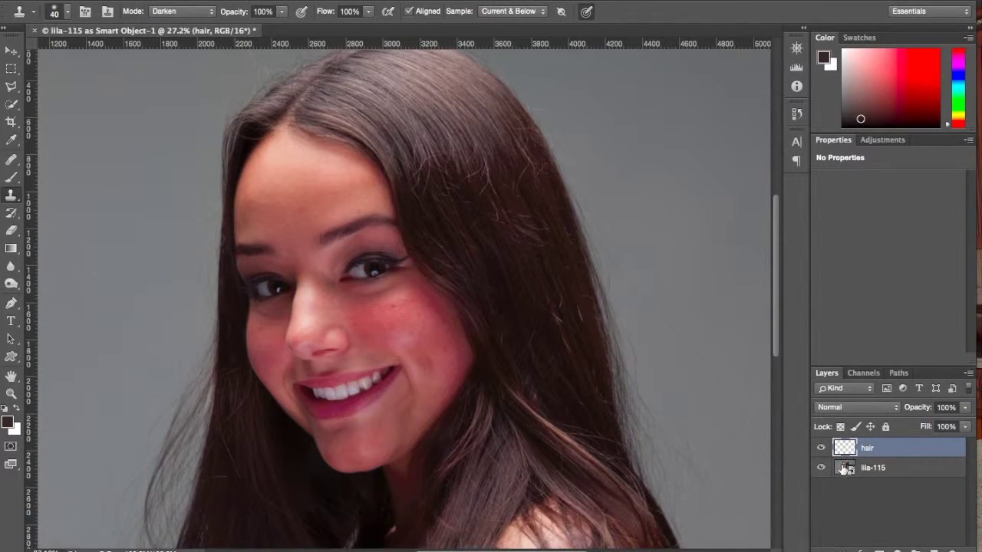
drag(547, 366, 487, 139)
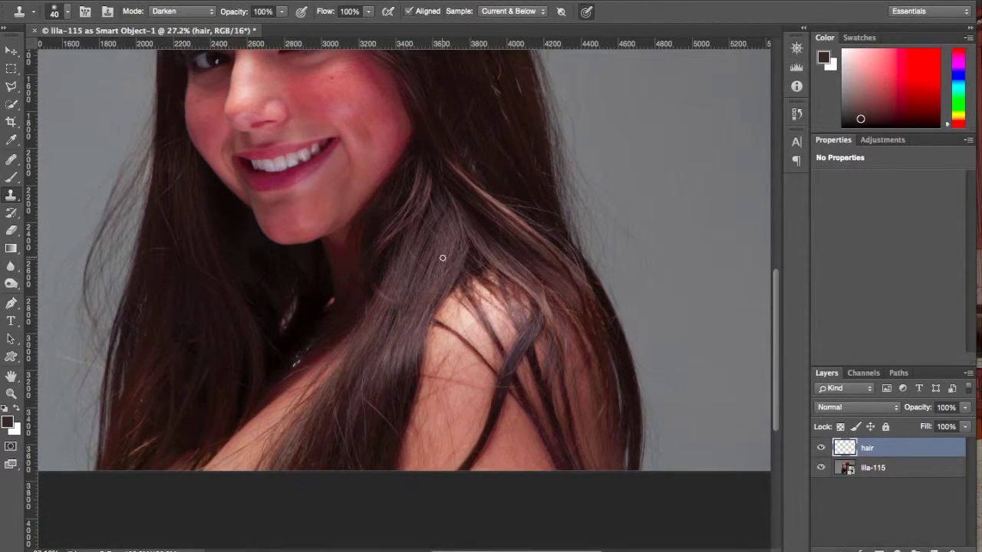
key(bracketright)
key(bracketright)
key(bracketright)
key(bracketright)
key(bracketright)
- Clone nearby hair down over the bare shoulder in Darken mode to fill the gaps between the strands
alt+click(415, 241)
mouse_move(467, 256)
mouse_down()
mouse_move(446, 335)
mouse_move(456, 295)
mouse_move(437, 318)
mouse_move(449, 295)
mouse_move(448, 351)
mouse_move(437, 340)
mouse_move(425, 379)
mouse_move(430, 330)
mouse_move(433, 415)
mouse_move(437, 363)
mouse_move(424, 431)
mouse_move(428, 371)
mouse_move(422, 440)
mouse_move(425, 382)
mouse_move(406, 431)
mouse_move(414, 372)
mouse_move(403, 465)
mouse_move(426, 415)
mouse_move(421, 473)
mouse_move(418, 437)
mouse_move(409, 469)
mouse_move(454, 339)
mouse_move(431, 461)
mouse_move(484, 258)
mouse_move(449, 399)
mouse_move(446, 468)
mouse_move(445, 425)
mouse_move(455, 397)
mouse_move(449, 468)
mouse_move(473, 306)
mouse_move(487, 274)
mouse_move(501, 284)
mouse_move(467, 433)
mouse_move(465, 407)
mouse_move(484, 430)
mouse_up()
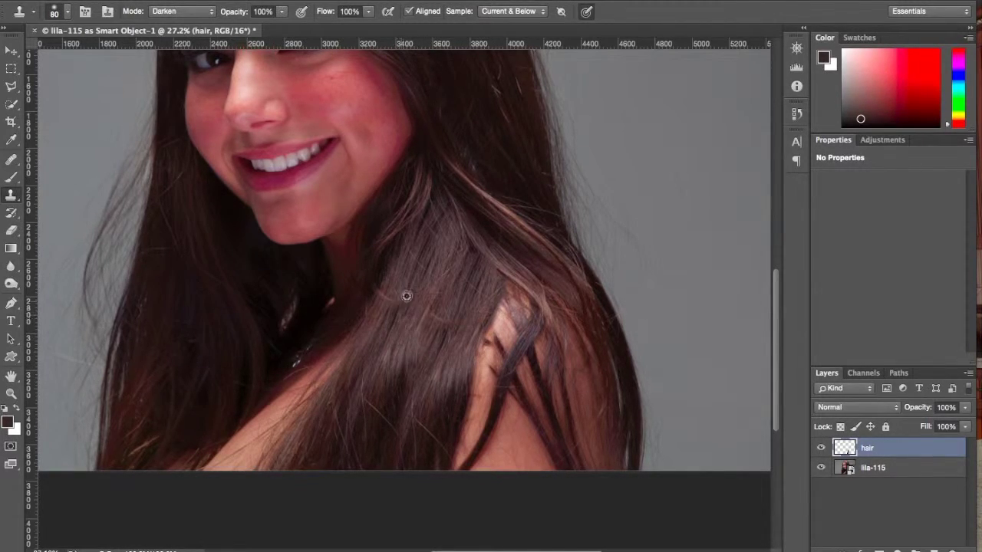
alt+click(423, 245)
click(510, 293)
mouse_move(510, 293)
mouse_down()
mouse_move(479, 363)
mouse_move(491, 324)
mouse_move(496, 343)
mouse_move(508, 331)
mouse_move(477, 428)
mouse_move(464, 448)
mouse_move(489, 349)
mouse_move(458, 450)
mouse_move(466, 377)
mouse_move(456, 440)
mouse_move(479, 351)
mouse_move(450, 481)
mouse_move(457, 470)
mouse_move(427, 463)
mouse_move(443, 471)
mouse_move(466, 456)
mouse_move(466, 444)
mouse_move(454, 469)
mouse_move(460, 404)
mouse_move(451, 474)
mouse_up()
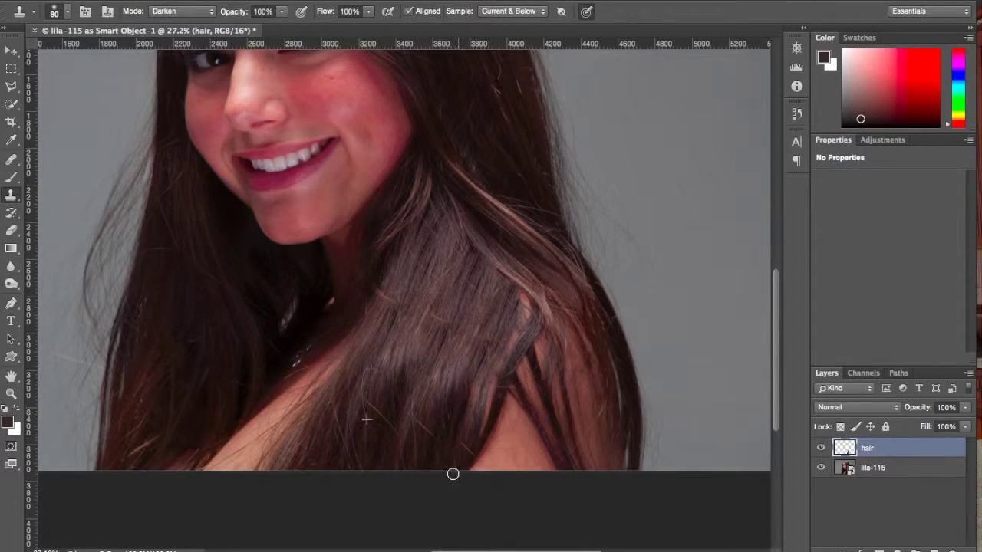
click(442, 299)
key(super+z)
- Add a new test layer and clone strokes sampled from the cheek onto the grey background with Aligned on
click(933, 550)
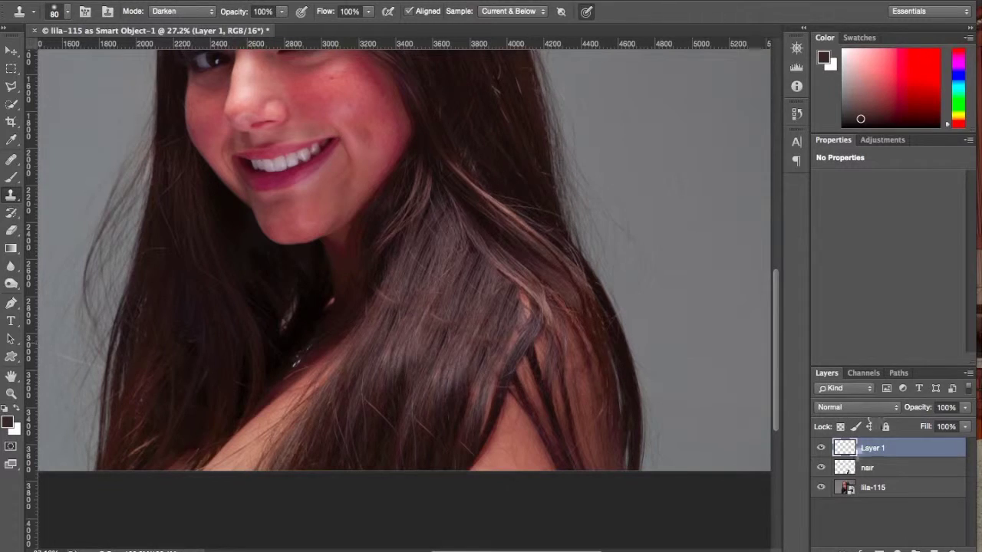
alt+click(356, 94)
mouse_move(705, 112)
mouse_down()
mouse_move(721, 224)
mouse_move(708, 193)
mouse_move(726, 233)
mouse_move(713, 203)
mouse_move(737, 325)
mouse_up()
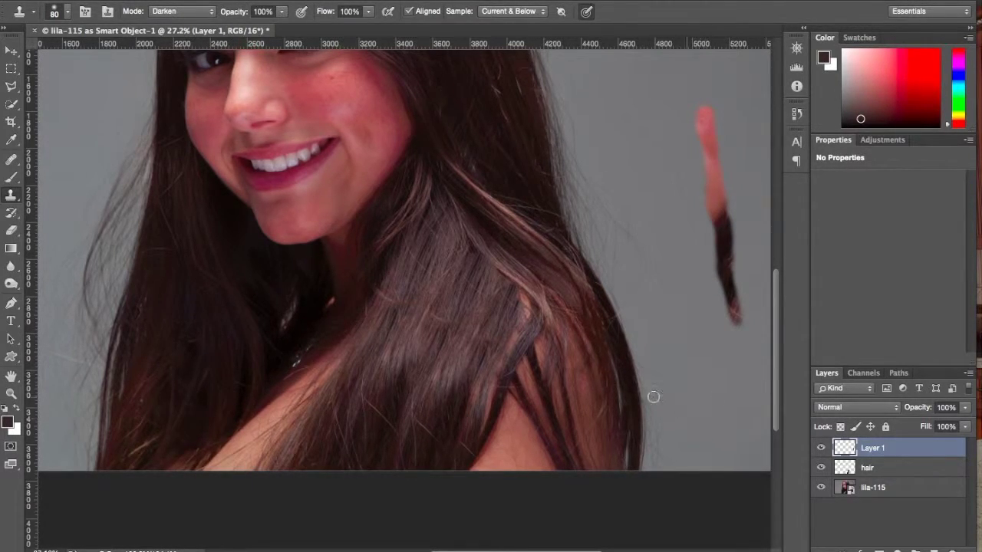
drag(740, 404, 738, 430)
- Try further aligned clone dabs at different spots on the image and background, undoing the test dabs
click(506, 445)
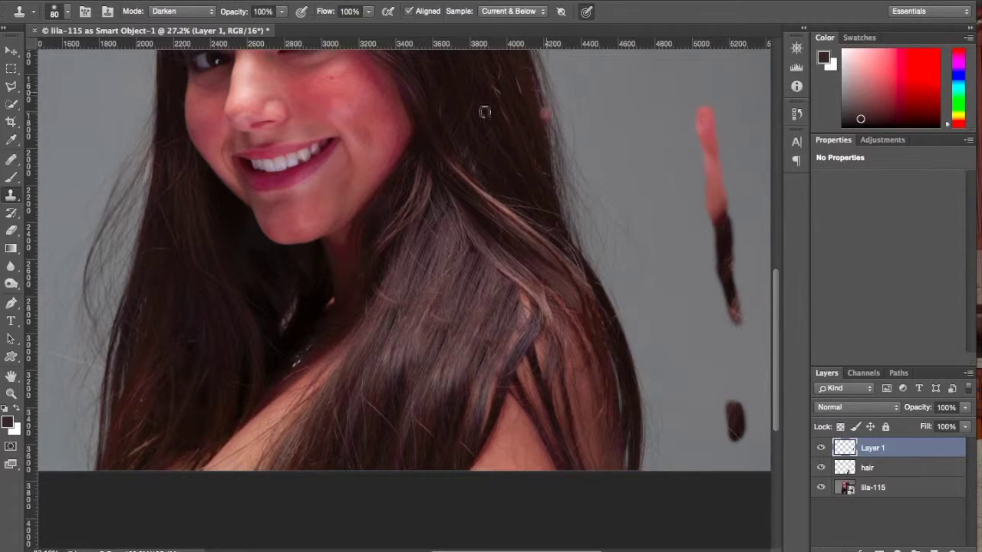
key(super+z)
click(688, 125)
click(648, 301)
key(super+z)
click(679, 377)
key(super+z)
drag(737, 357, 744, 372)
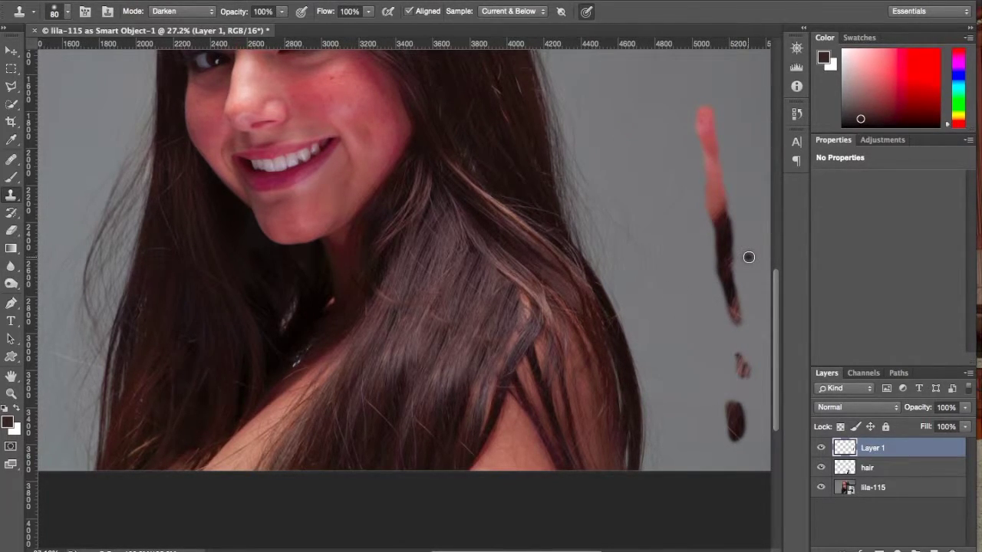
key(ctrl+z)
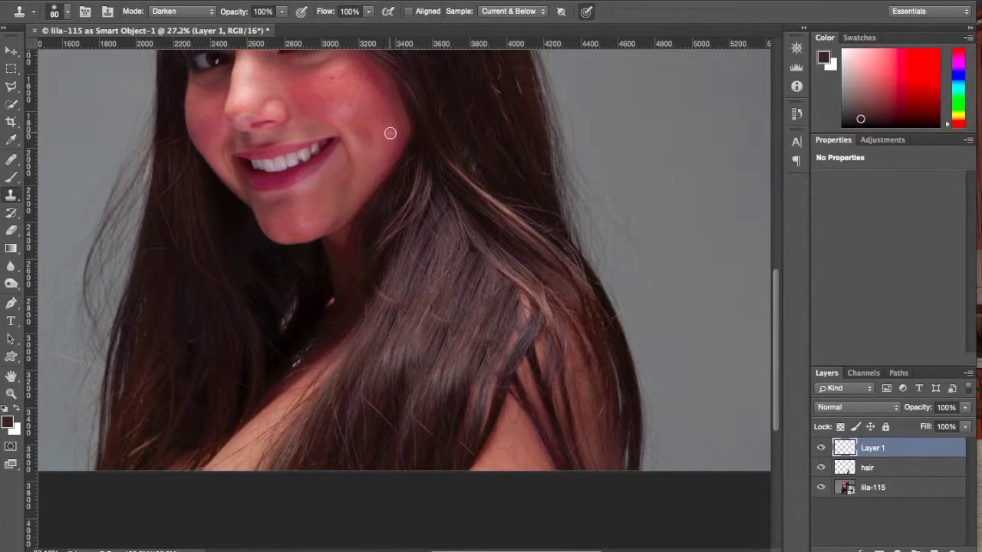
- With Aligned off, clone the cheek sample onto the grey background as one long stroke and several separate dabs
alt+click(358, 101)
mouse_move(706, 92)
mouse_down()
mouse_move(731, 288)
mouse_move(729, 276)
mouse_move(743, 305)
mouse_move(756, 306)
mouse_move(737, 315)
mouse_move(745, 335)
mouse_move(738, 314)
mouse_move(739, 323)
mouse_up()
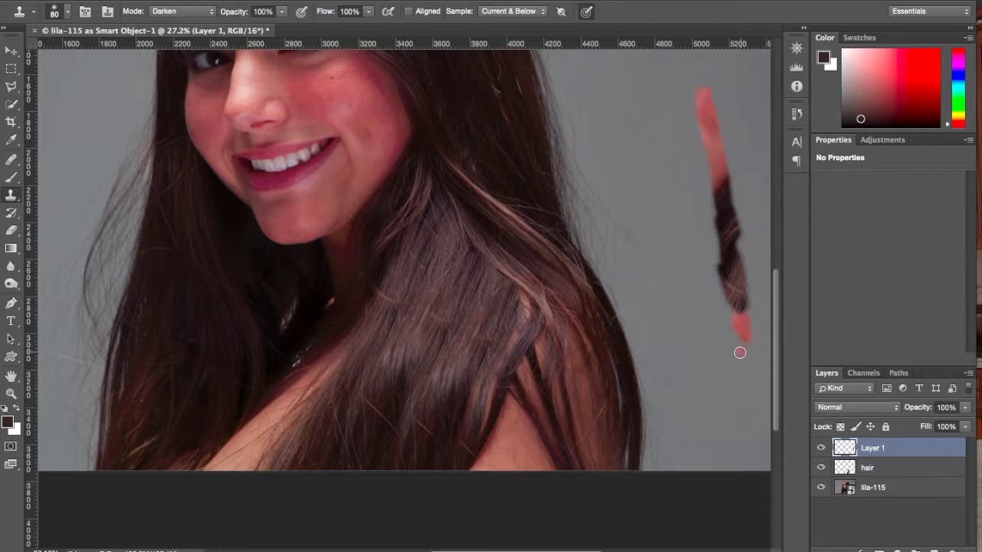
drag(730, 331, 738, 342)
drag(657, 103, 643, 90)
drag(658, 197, 656, 204)
click(666, 284)
drag(682, 283, 662, 300)
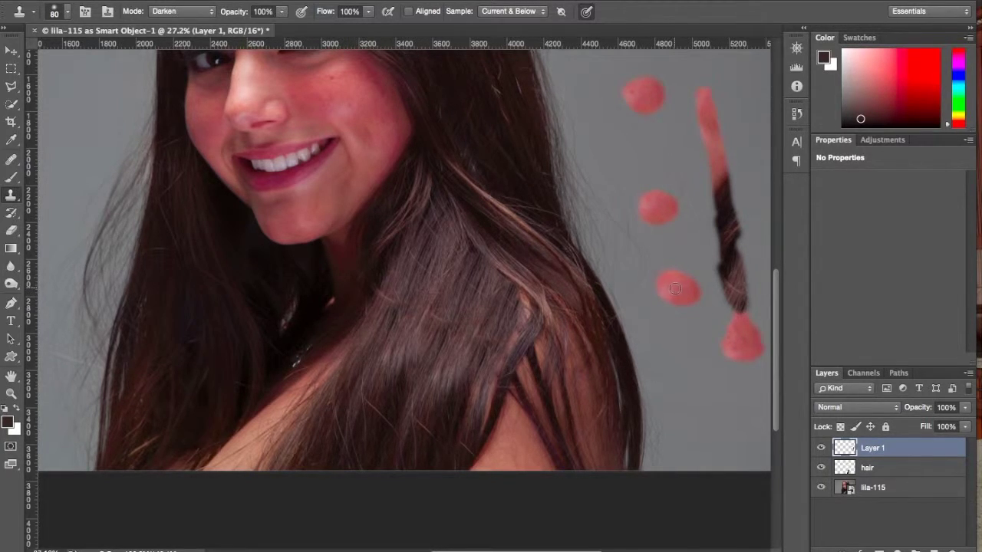
mouse_move(690, 372)
mouse_down()
mouse_move(700, 368)
mouse_move(667, 379)
mouse_up()
- Remove the test clone strokes from the grey background and delete the test layer
key(super+alt+z)
key(super+alt+z)
key(super+alt+z)
key(super+alt+z)
key(super+alt+z)
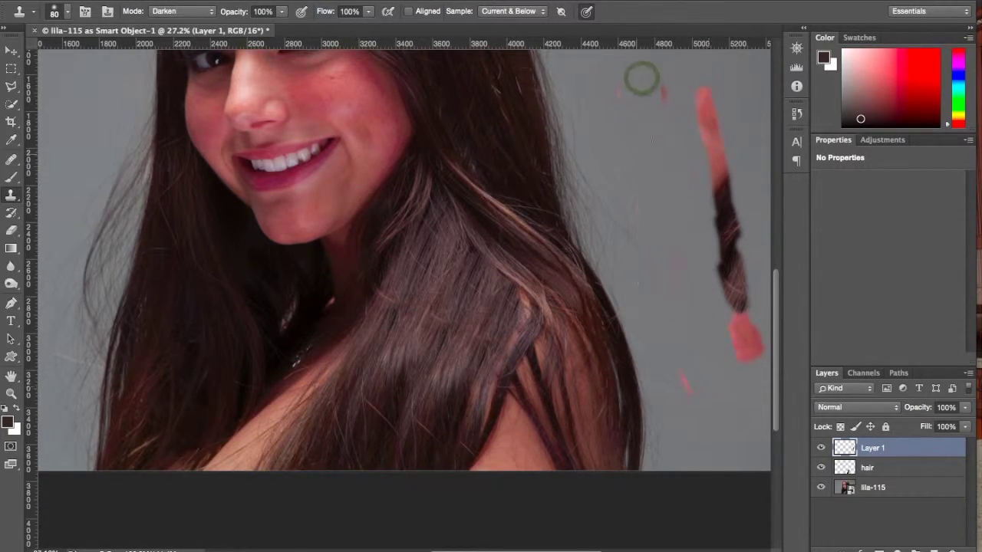
key(super+alt+z)
key(super+alt+z)
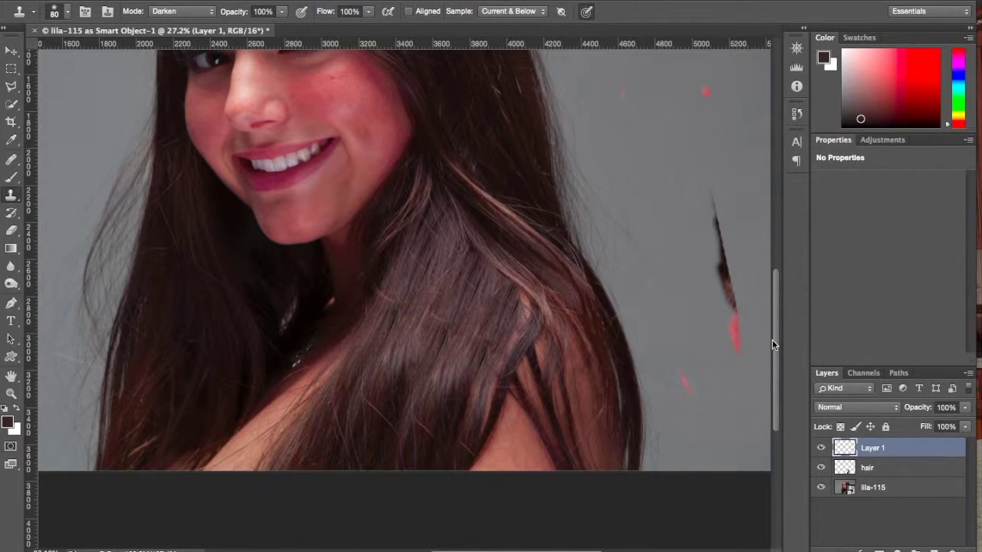
drag(898, 448, 953, 551)
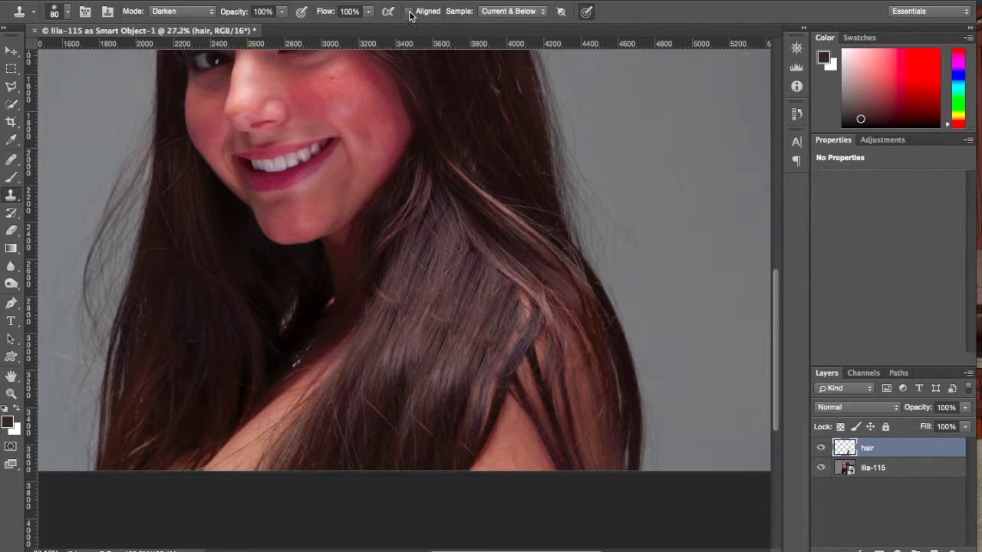
- Switch the Clone Stamp mode to Normal and clone hair over the stray strands above the shoulder, undoing the last stroke
key(shift+alt+n)
alt+click(411, 242)
mouse_move(439, 335)
mouse_down()
mouse_move(447, 297)
mouse_move(441, 336)
mouse_move(464, 266)
mouse_move(460, 290)
mouse_up()
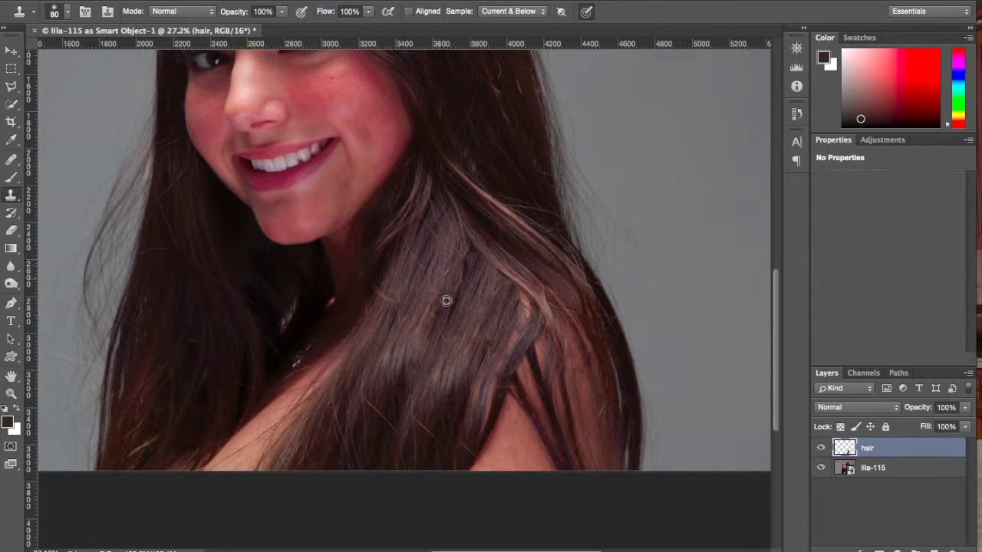
alt+click(451, 246)
mouse_move(410, 291)
mouse_down()
mouse_move(379, 336)
mouse_move(402, 294)
mouse_up()
key(super+z)
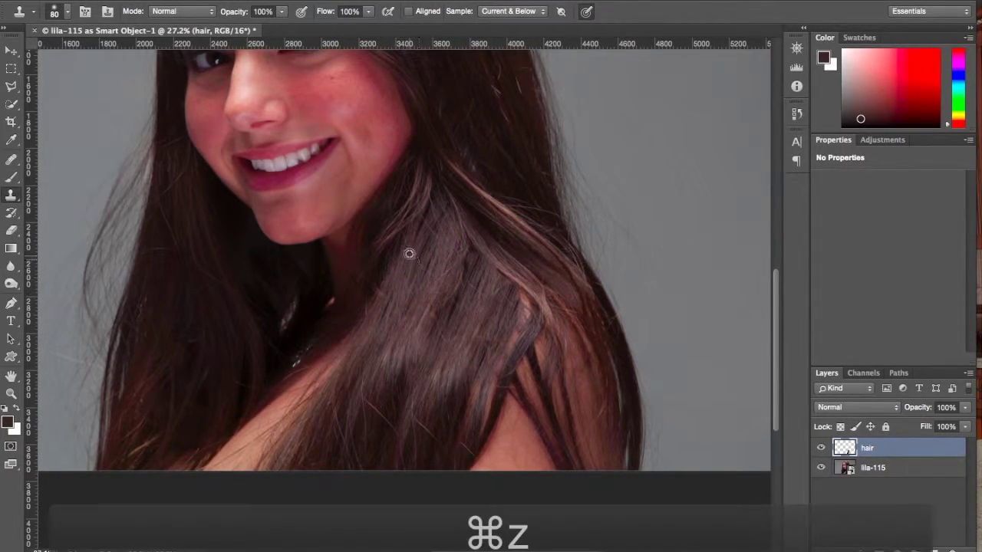
- Clone long strokes of smooth hair down the lock covering the shoulder, following the direction of the strands
drag(465, 262, 418, 408)
drag(460, 266, 409, 398)
drag(453, 286, 408, 421)
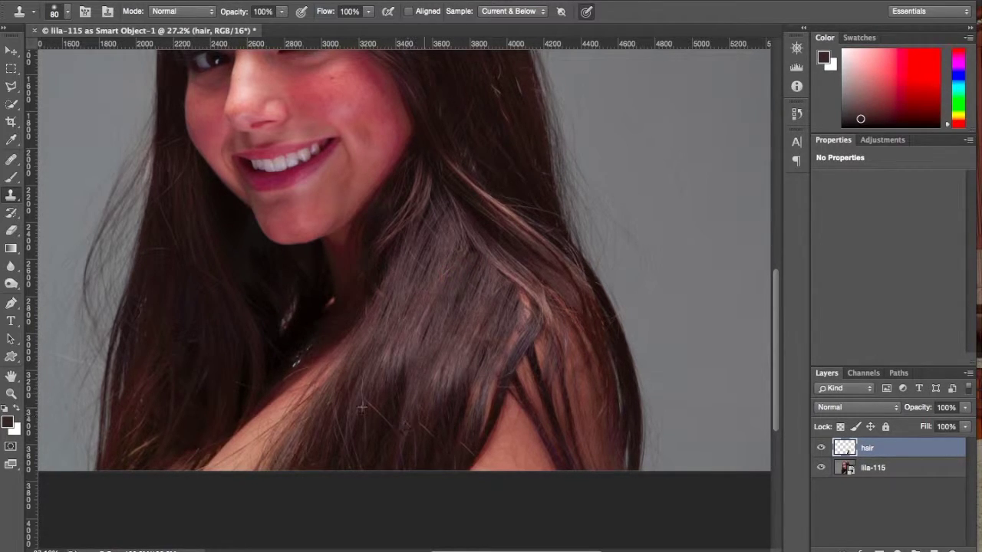
drag(443, 295, 409, 388)
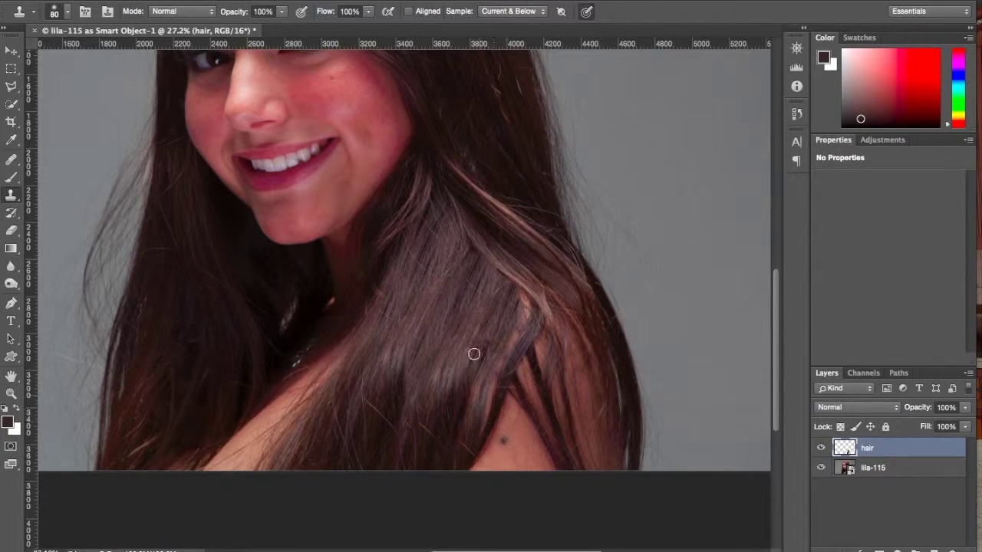
drag(505, 302, 464, 408)
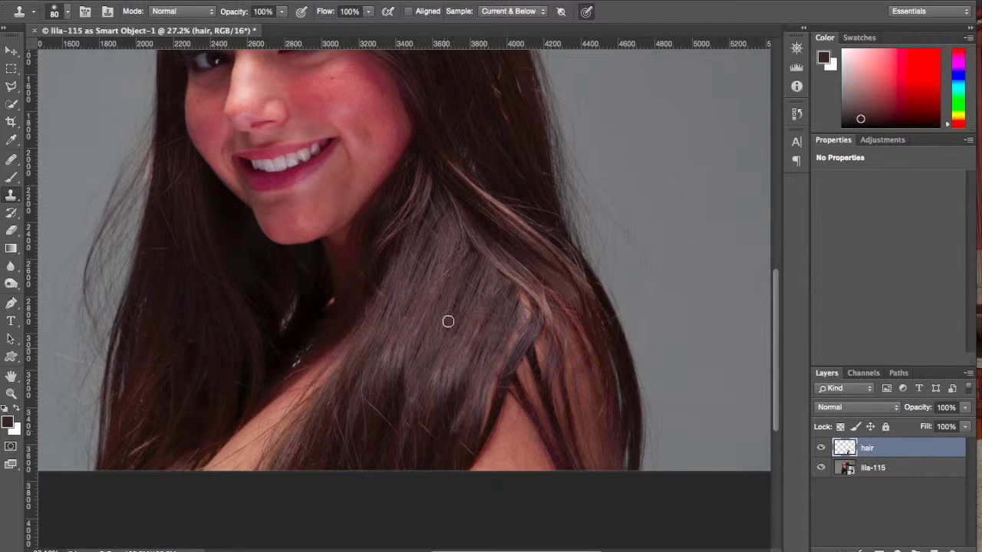
- Clone hair strokes down the lower edge of the shoulder lock beside the bare arm, resampling from neighbouring strands
mouse_move(477, 345)
mouse_down()
mouse_move(458, 389)
mouse_move(460, 437)
mouse_up()
mouse_move(480, 322)
mouse_down()
mouse_move(464, 409)
mouse_move(471, 452)
mouse_up()
drag(434, 453, 439, 386)
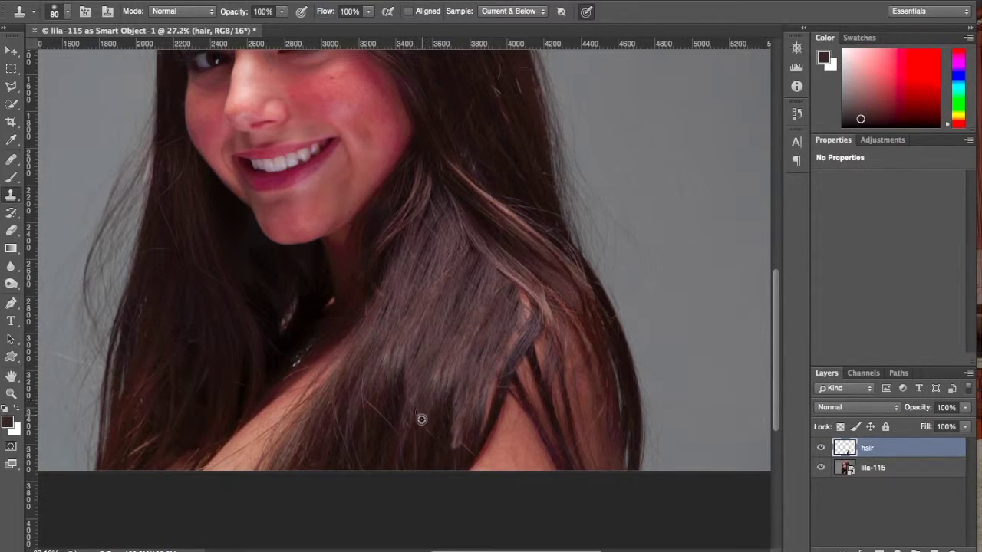
alt+click(429, 420)
drag(455, 382, 456, 447)
alt+click(440, 385)
drag(450, 390, 452, 451)
mouse_move(459, 388)
mouse_down()
mouse_move(459, 445)
mouse_move(458, 430)
mouse_up()
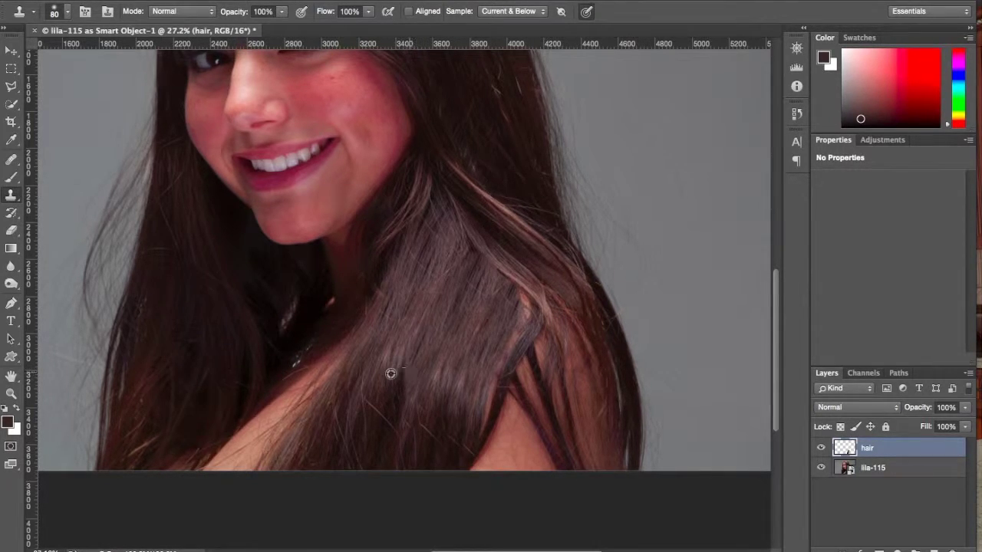
- Clone smooth hair over the stray strands across the middle of the lock and down to the image's lower edge
mouse_move(416, 379)
mouse_down()
mouse_move(373, 429)
mouse_move(366, 466)
mouse_up()
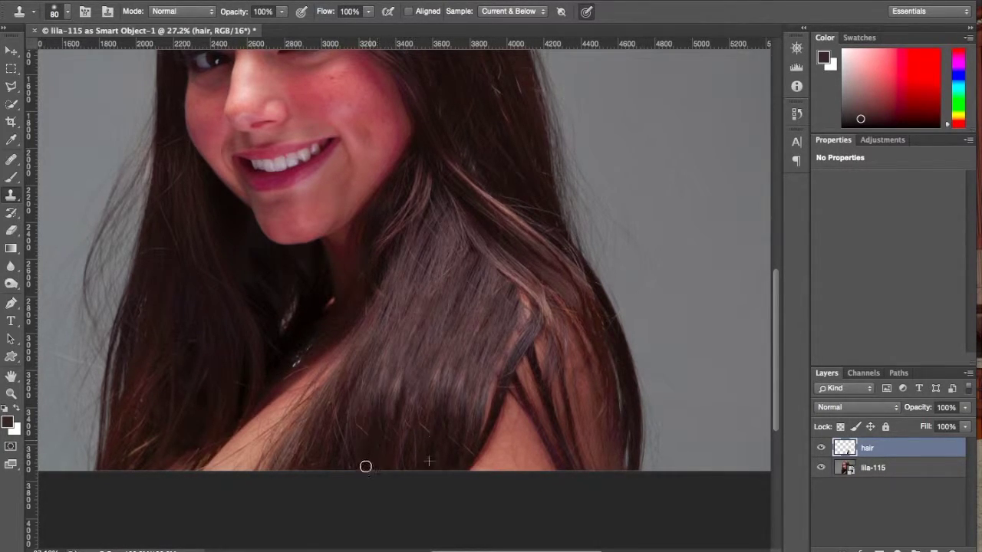
alt+click(451, 317)
click(472, 384)
click(479, 363)
mouse_move(407, 350)
mouse_down()
mouse_move(383, 454)
mouse_move(407, 358)
mouse_up()
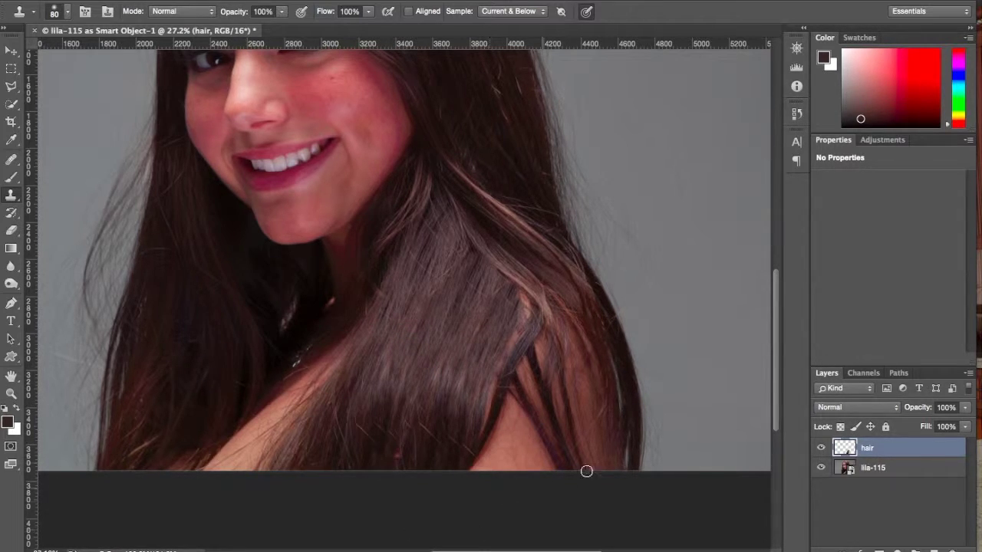
- Touch up the remaining flyaways along the bottom of the lock, taking a fresh hair sample for each area
alt+click(452, 414)
click(460, 428)
mouse_move(430, 419)
mouse_down()
mouse_move(425, 462)
mouse_move(421, 419)
mouse_up()
alt+click(368, 415)
drag(362, 394, 382, 408)
alt+click(458, 411)
drag(456, 427, 458, 474)
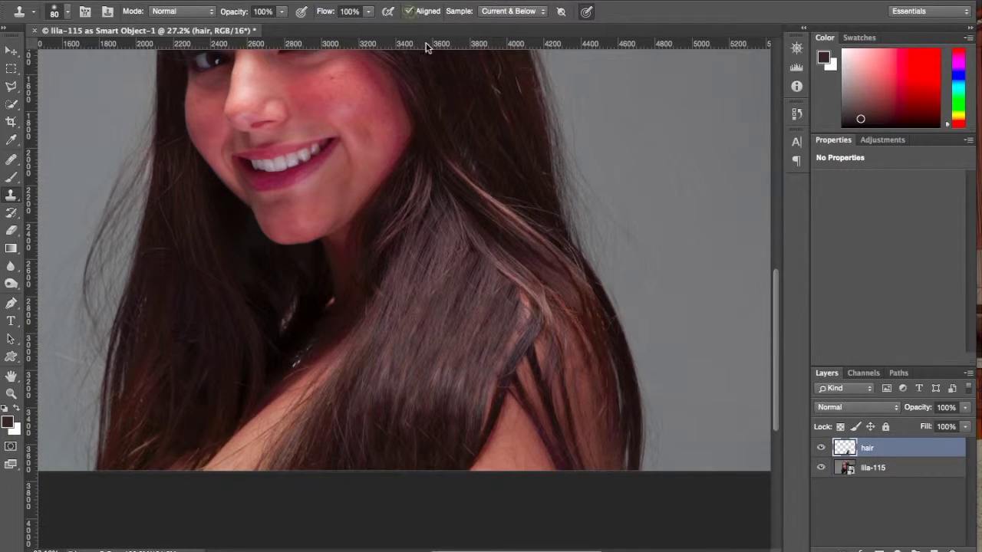
- Turn Aligned on, enlarge the Clone Stamp to 175 px and clone hair over the exposed shoulder gap
key(bracketright)
key(bracketright)
key(bracketright)
key(bracketright)
key(bracketright)
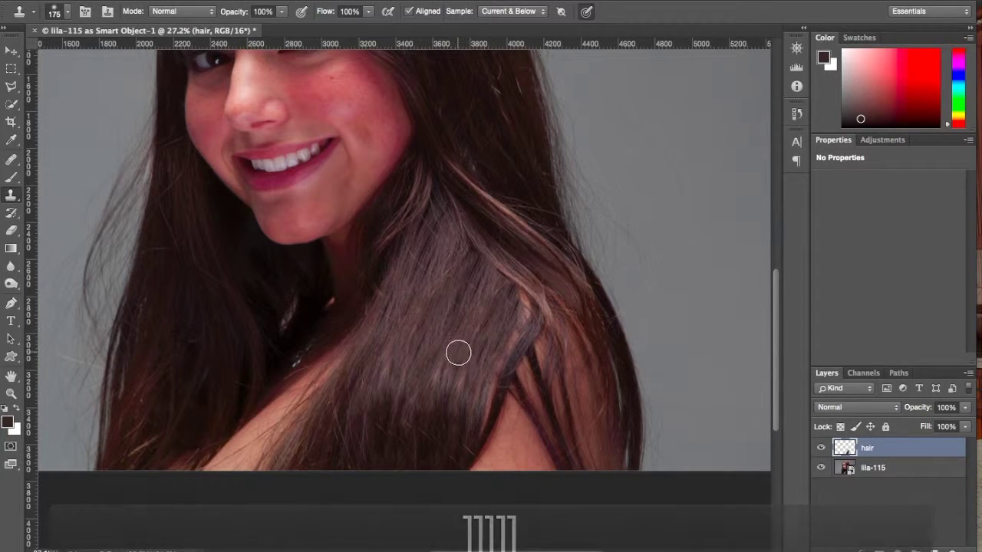
alt+click(421, 325)
mouse_move(519, 320)
mouse_down()
mouse_move(493, 473)
mouse_move(479, 444)
mouse_move(479, 391)
mouse_move(528, 334)
mouse_move(531, 410)
mouse_move(524, 388)
mouse_move(517, 467)
mouse_move(455, 360)
mouse_up()
alt+click(434, 334)
alt+click(406, 374)
drag(494, 445, 485, 469)
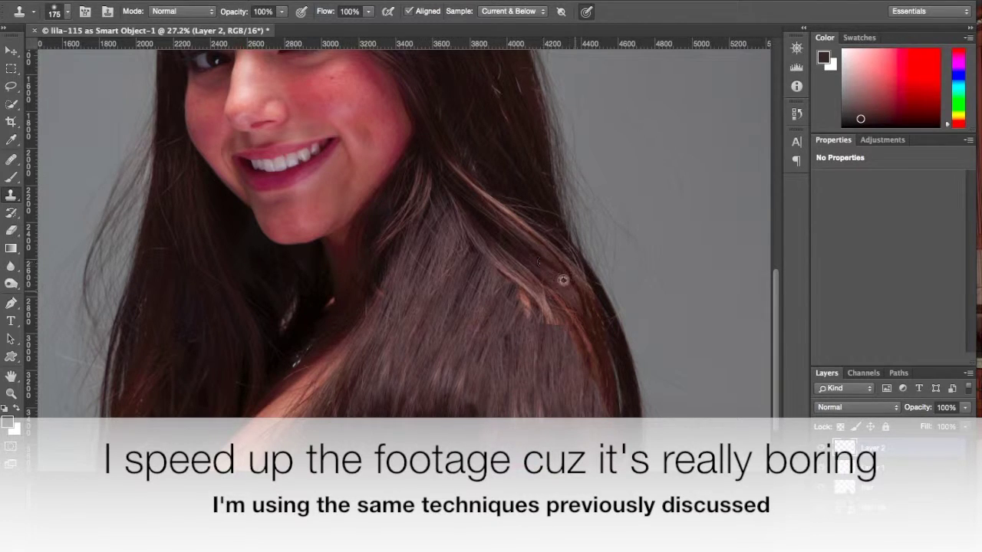
- On Layer 2, clone hair down the outer shoulder strands and turn Aligned off for the resampled stroke
alt+click(563, 281)
mouse_move(551, 267)
mouse_down()
mouse_move(593, 362)
mouse_move(583, 383)
mouse_up()
click(418, 12)
alt+click(515, 241)
drag(574, 312, 608, 390)
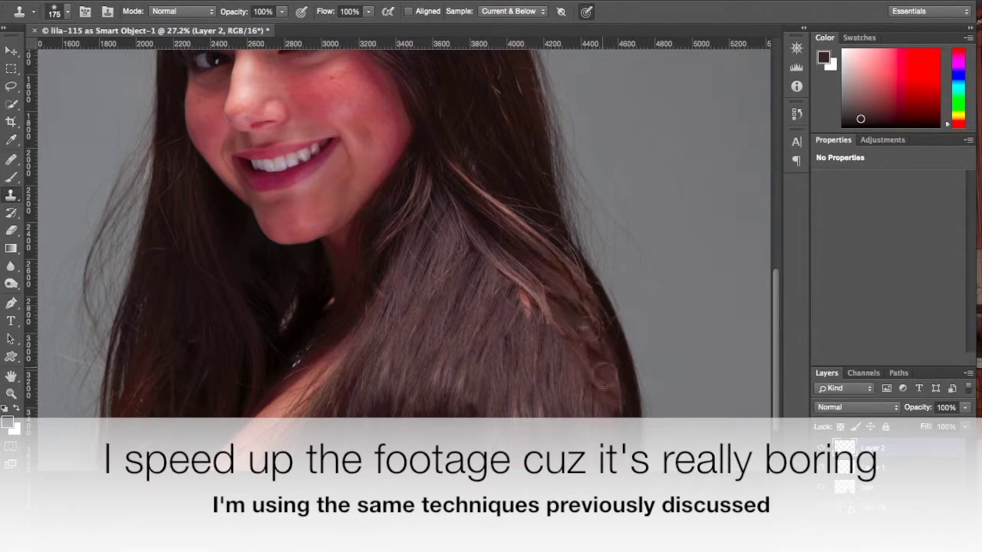
- Clone sampled hair down the lower outer part of the shoulder to blend the filled area
scroll(486, 227, down, 3)
alt+click(486, 297)
drag(556, 382, 577, 415)
drag(558, 381, 599, 439)
alt+click(535, 281)
scroll(543, 365, up, 3)
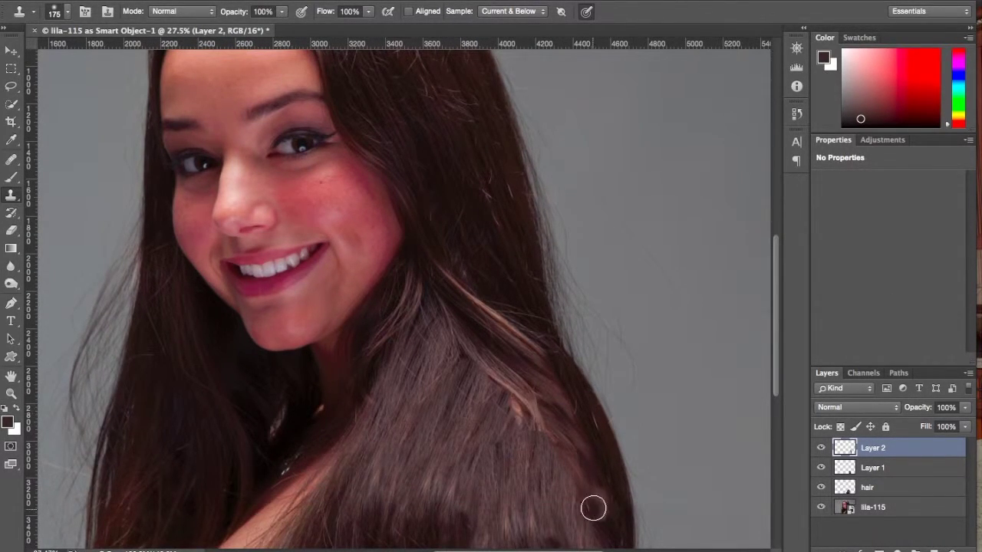
- Try cloning hair down the outer edge of the shoulder lock, and undo the strokes
alt+click(507, 365)
drag(548, 361, 591, 464)
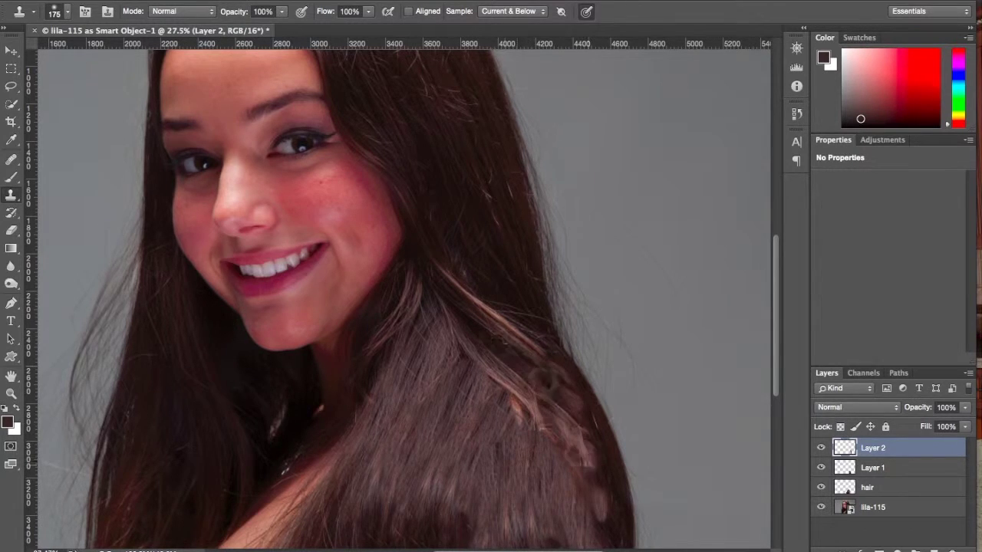
drag(606, 350, 602, 479)
key(alt+super+z)
key(alt+super+z)
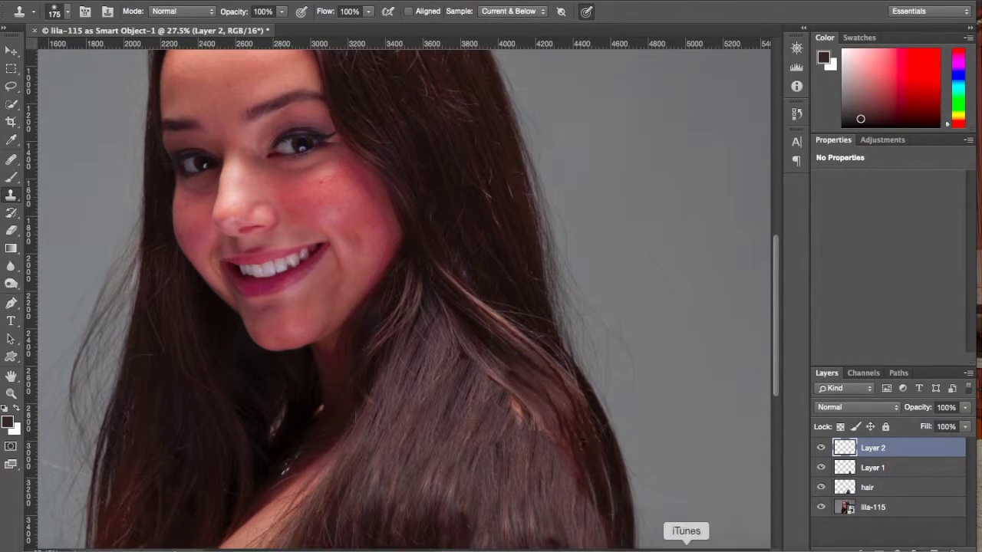
- Clone hair over the light skin patch on Layer 1 with Sample set to All Layers, and reselect Layer 2
click(867, 471)
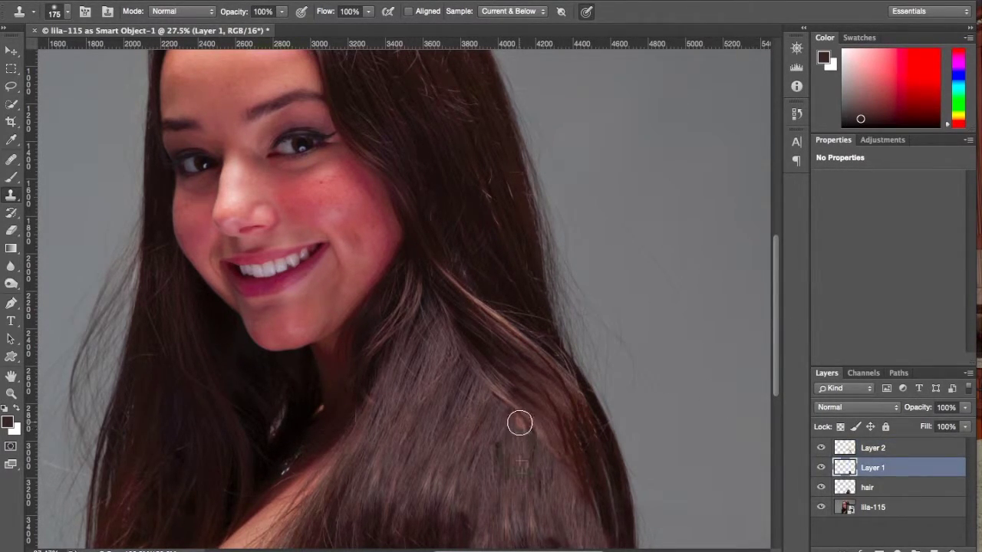
click(843, 487)
click(841, 470)
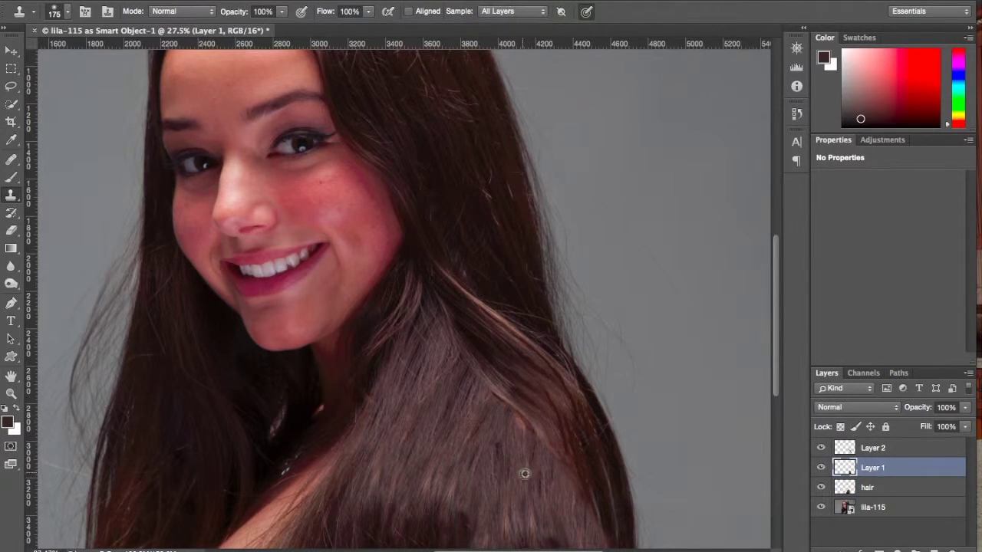
key(alt+bracketright)
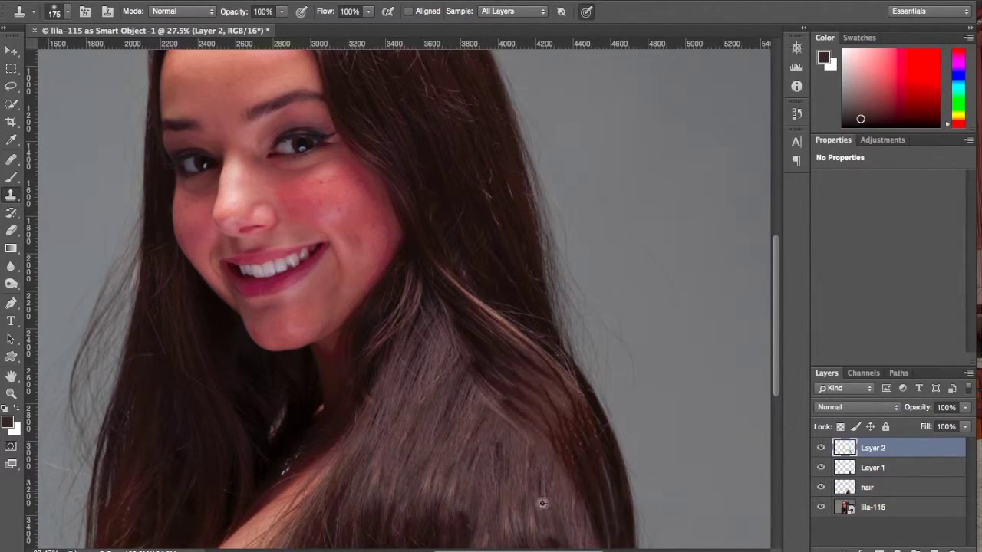
- Switch to the Eraser at 200 px and soften its brush edge for Layer 2
click(15, 229)
key(shift+bracketleft)
key(shift+bracketleft)
key(shift+bracketleft)
key(shift+bracketleft)
key(shift+bracketleft)
key(shift+bracketleft)
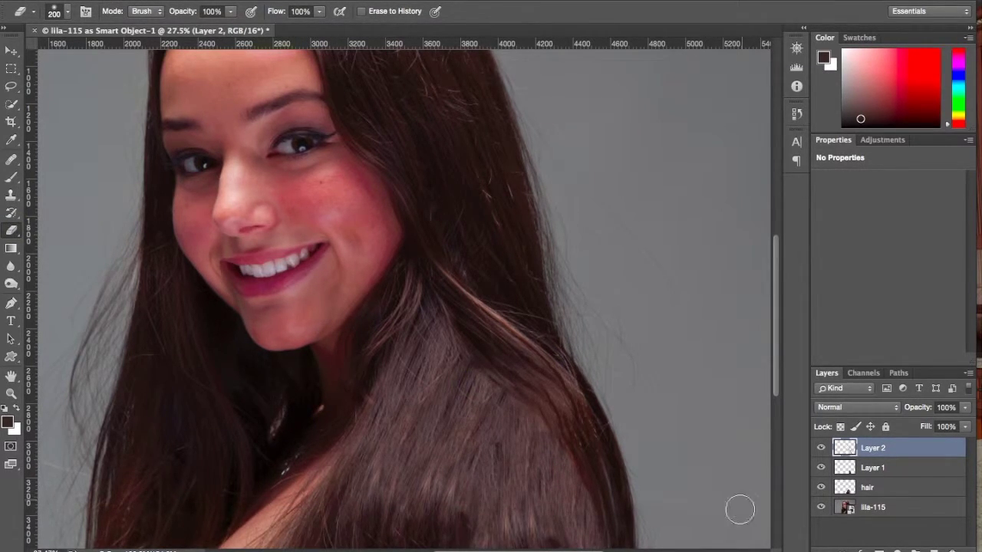
scroll(719, 398, down, 2)
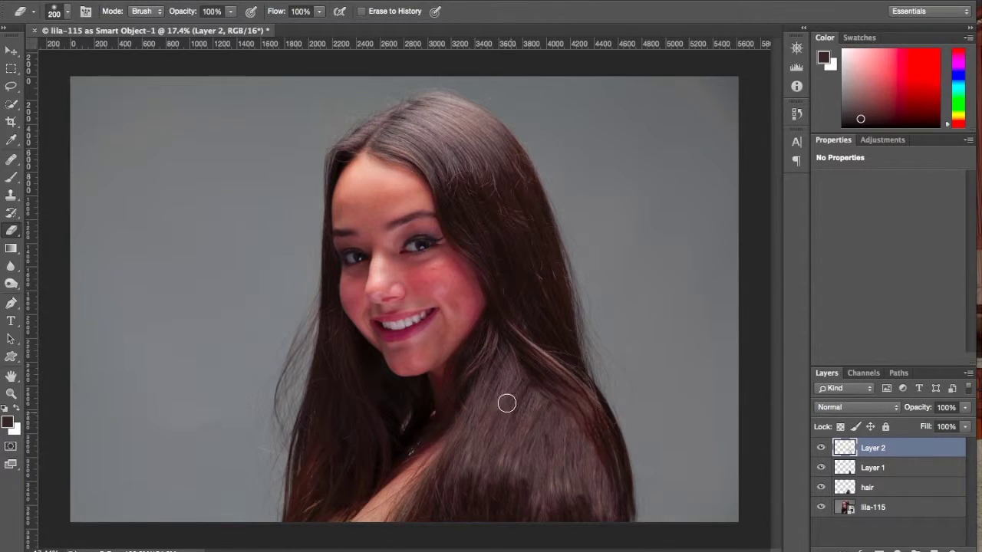
- Switch to the Brush tool for the close-up work on the shoulder hair
click(11, 176)
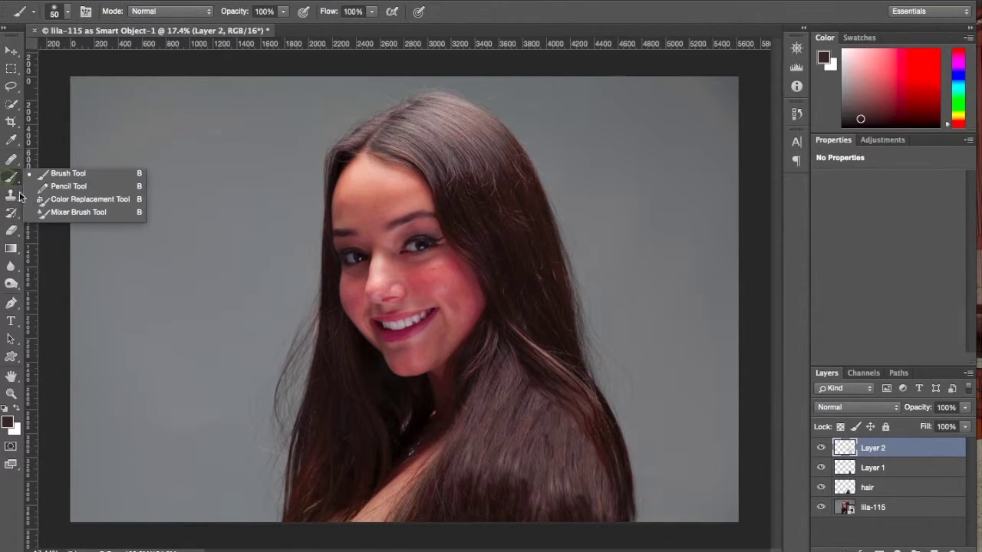
click(60, 178)
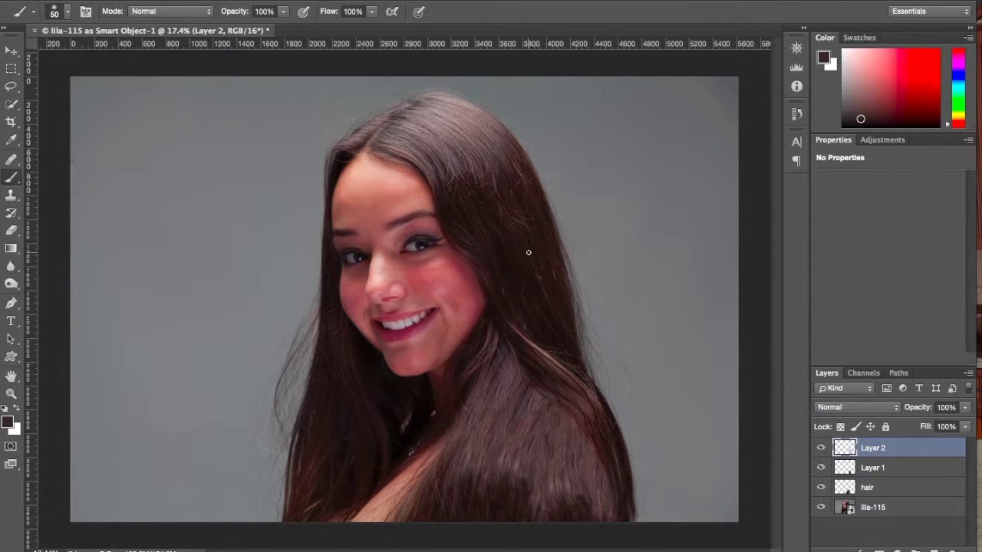
drag(508, 440, 495, 321)
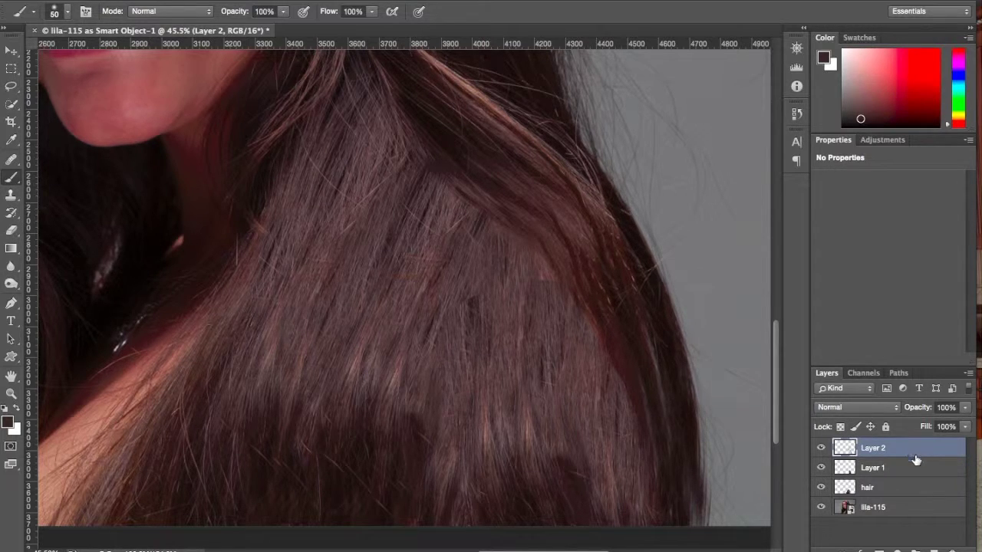
- Merge the hair, Layer 1 and Layer 2 layers into one layer and name it "hair"
click(893, 489)
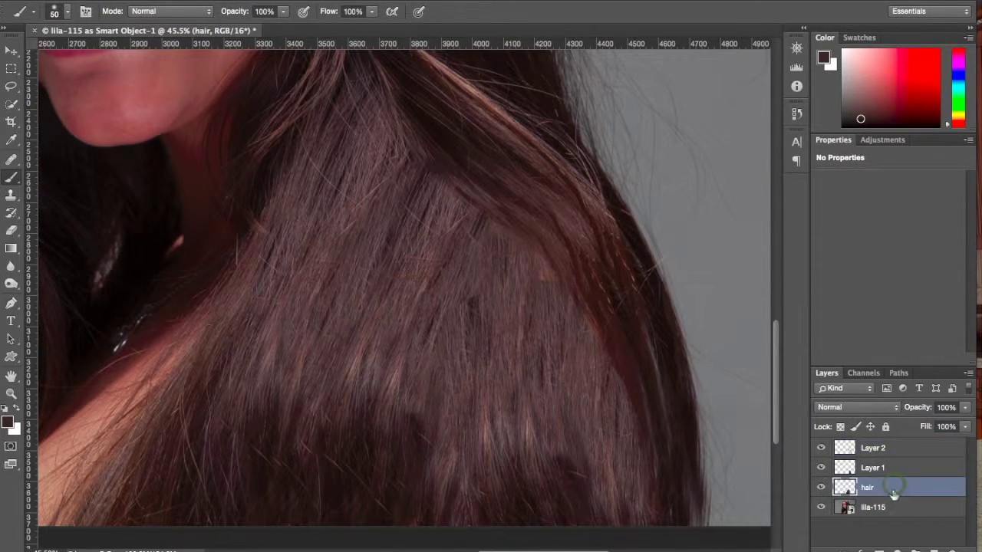
shift+click(899, 448)
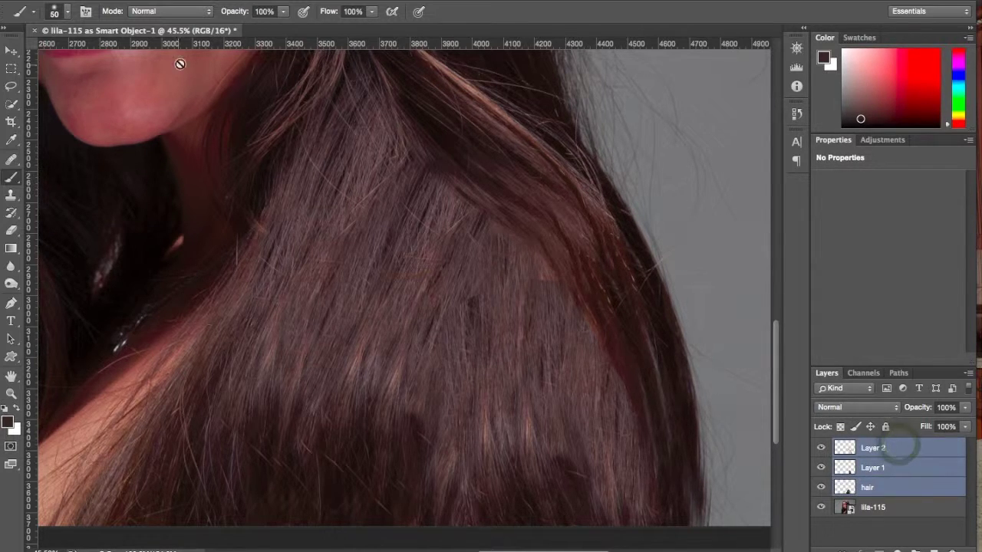
click(230, 0)
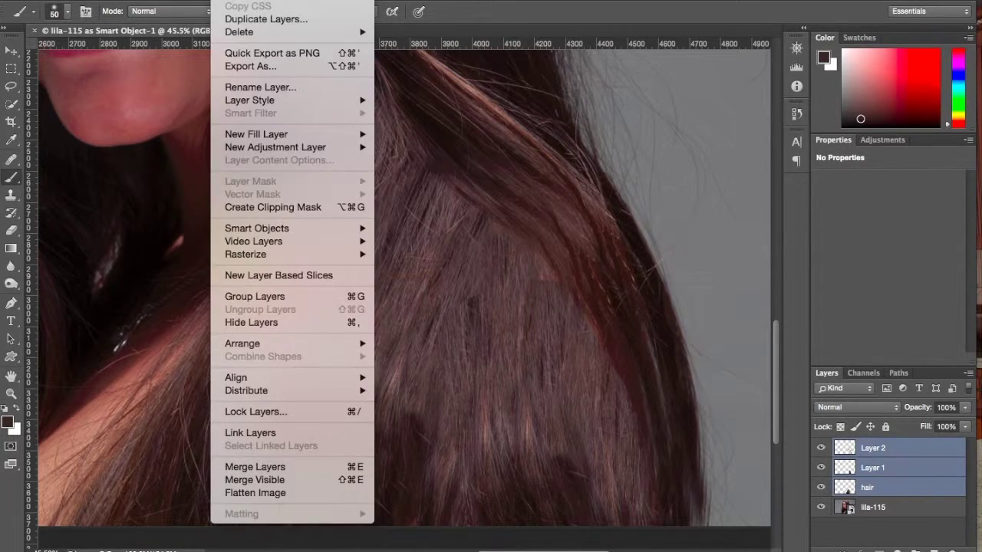
click(325, 466)
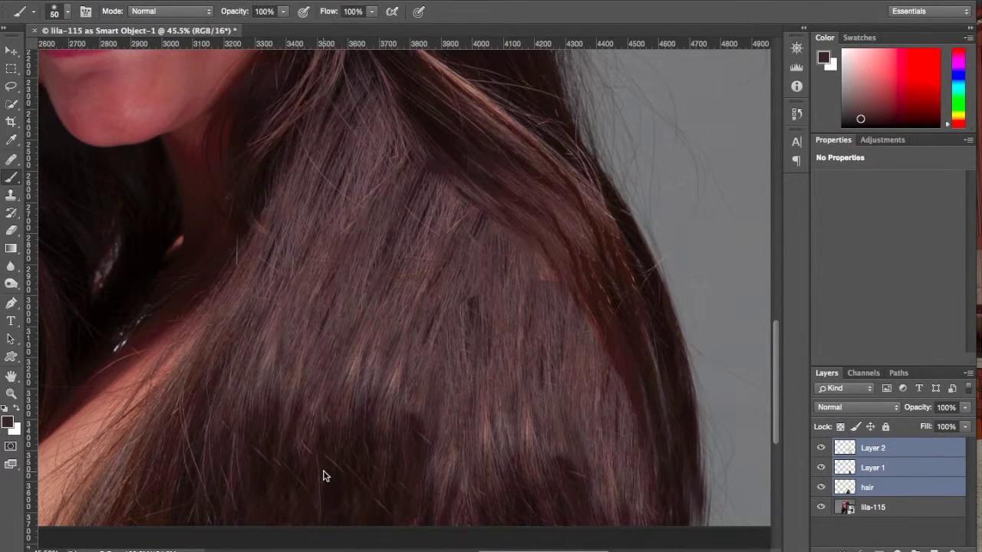
double_click(870, 451)
text(hair)
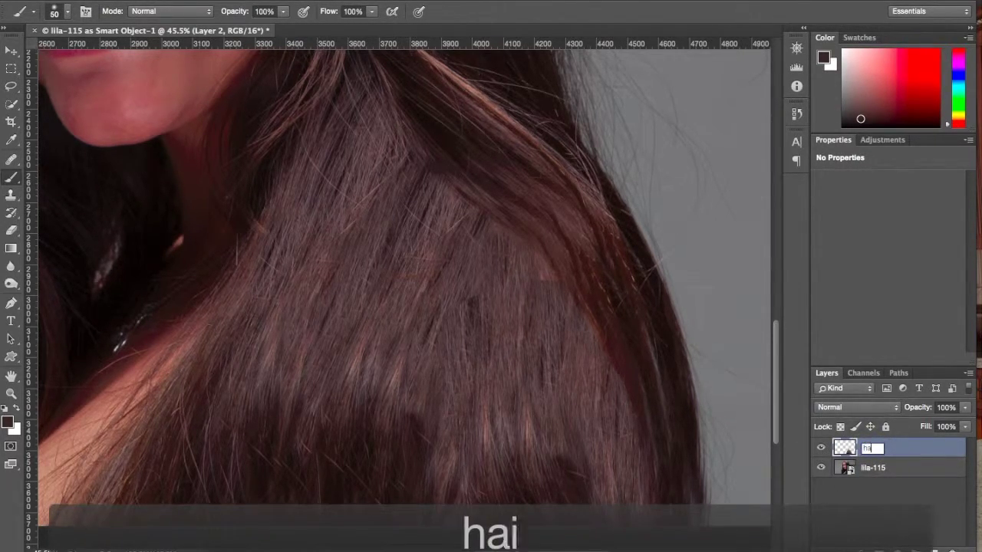
key(Return)
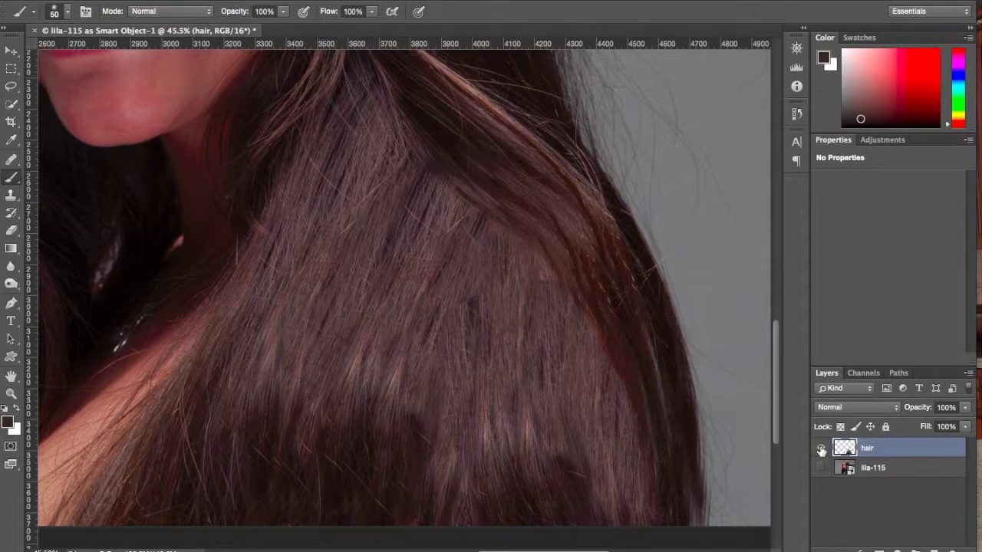
- Isolate the merged hair layer to inspect the cloned strokes, and restore the lila-115 layer's visibility
click(821, 467)
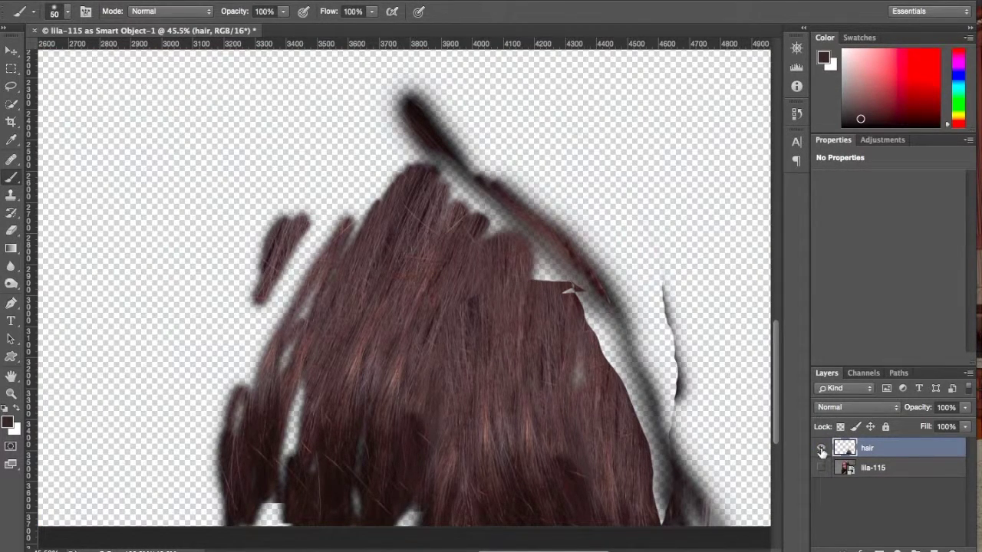
alt+click(821, 468)
alt+click(819, 467)
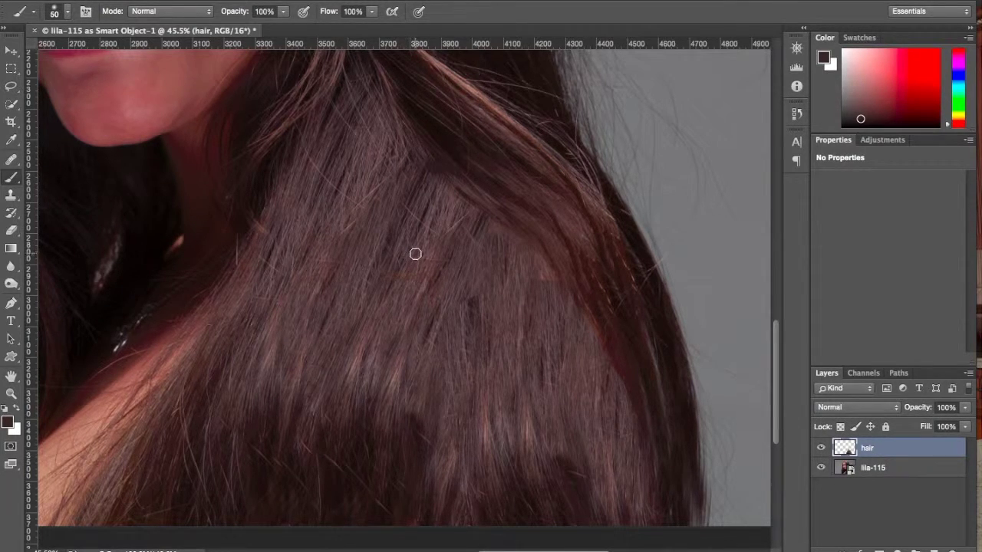
- Sample a brown hair tone from the shoulder lock with the Eyedropper as the foreground colour
key(i)
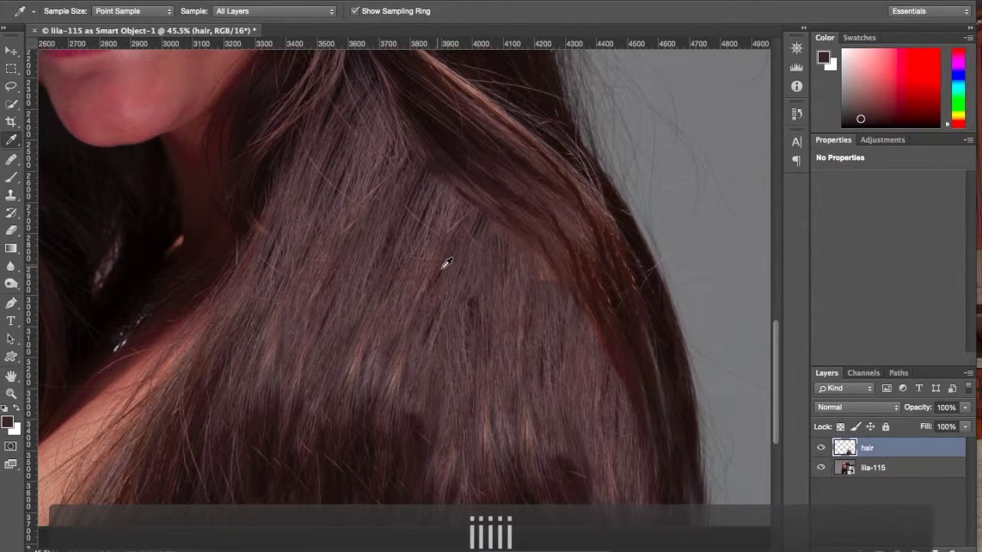
key(i)
key(i)
key(i)
key(i)
key(i)
key(i)
key(i)
key(i)
key(i)
key(i)
key(i)
key(i)
key(i)
key(i)
key(i)
key(i)
key(i)
key(i)
key(i)
key(i)
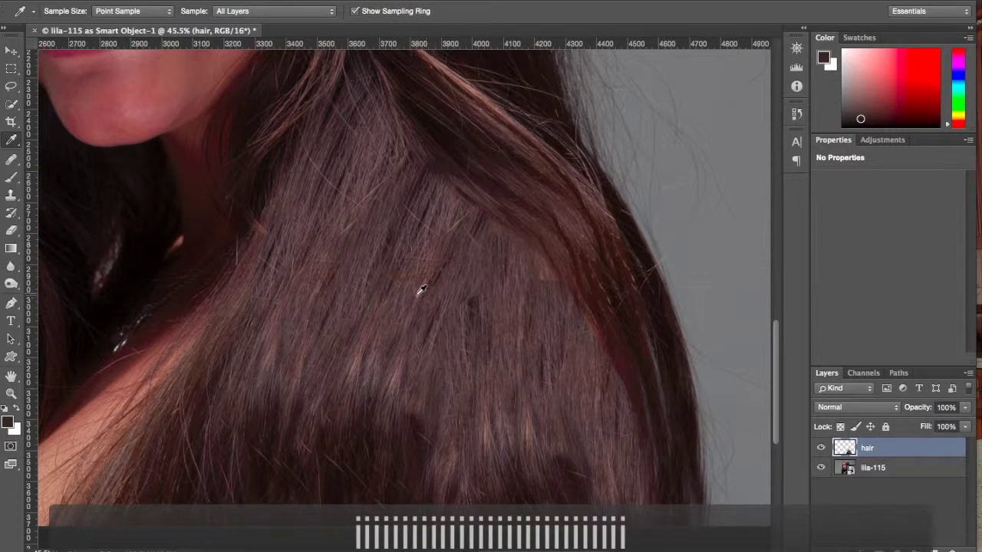
click(353, 287)
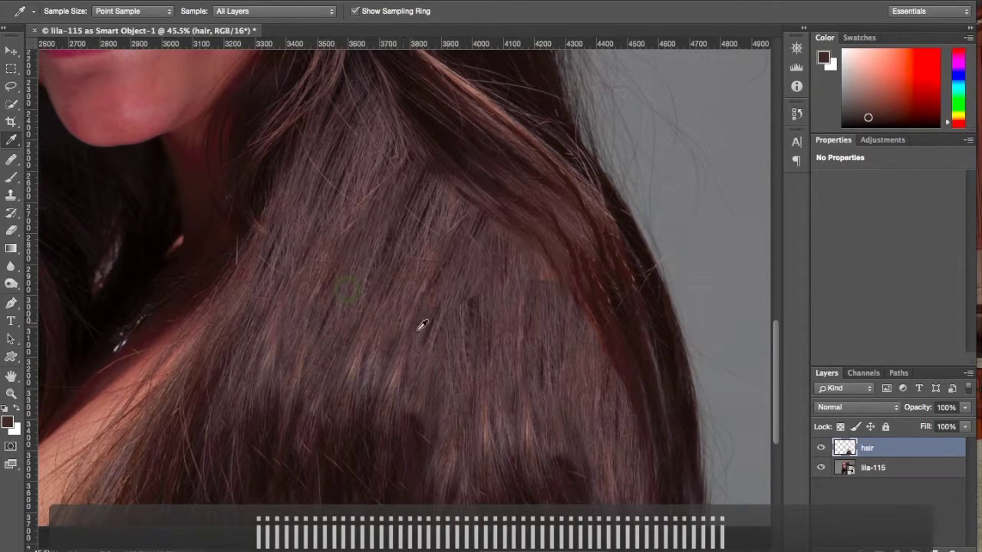
- Paint fine strands over the dark clone seam in the shoulder hair with the Brush reduced to 2 px
key(b)
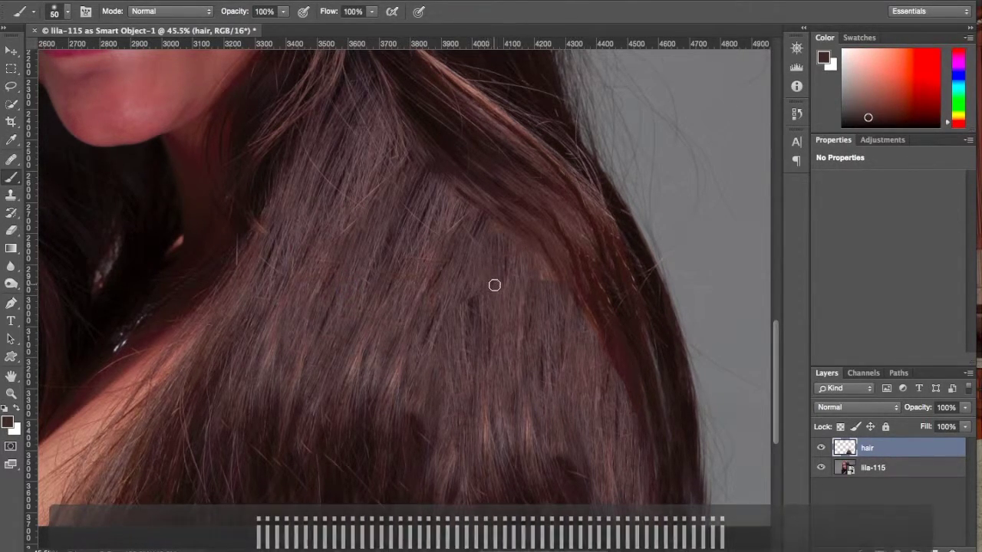
key(bracketleft)
key(bracketleft)
key(bracketleft)
key(bracketleft)
key(bracketleft)
key(bracketleft)
key(bracketleft)
key(bracketleft)
key(bracketleft)
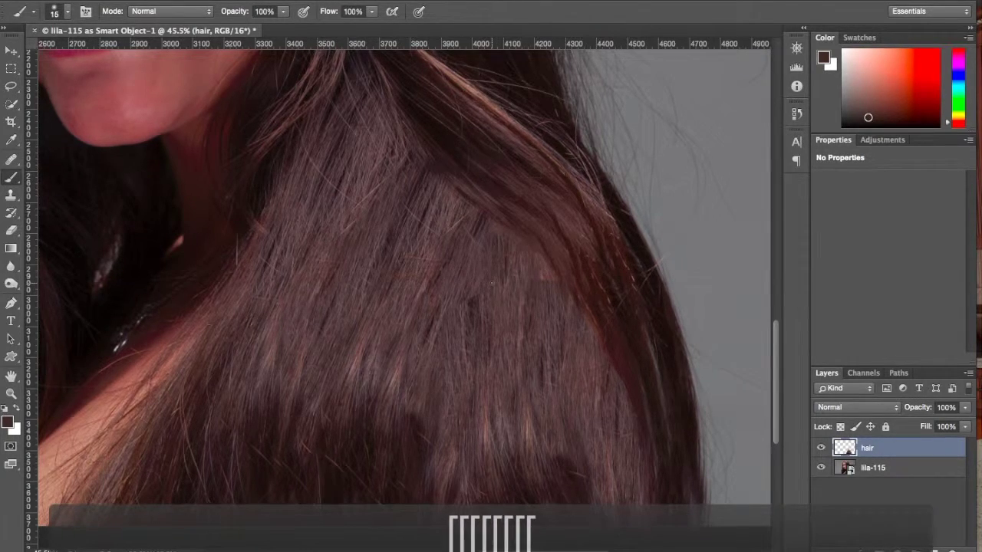
drag(470, 281, 509, 287)
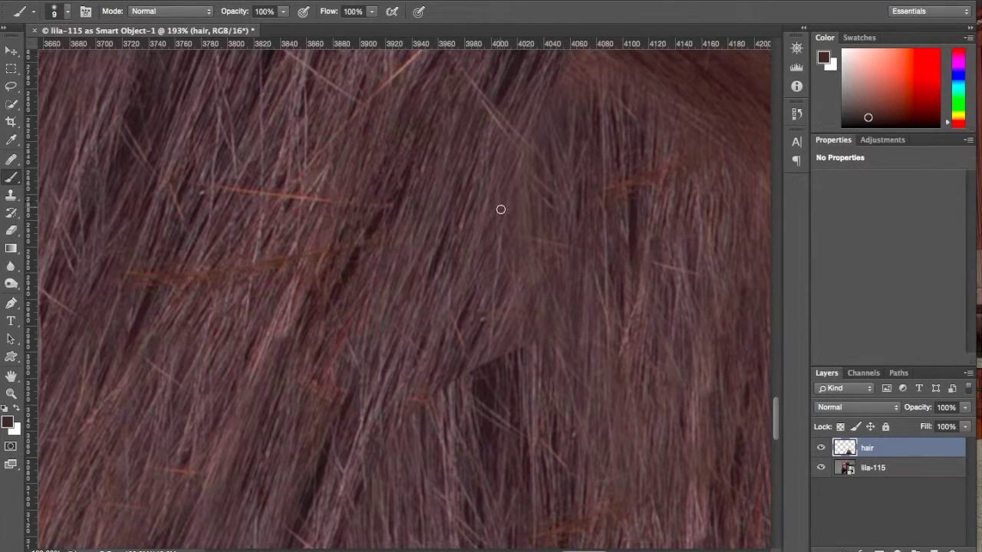
key(bracketleft)
key(bracketleft)
key(bracketleft)
key(bracketleft)
key(bracketleft)
key(bracketleft)
key(bracketleft)
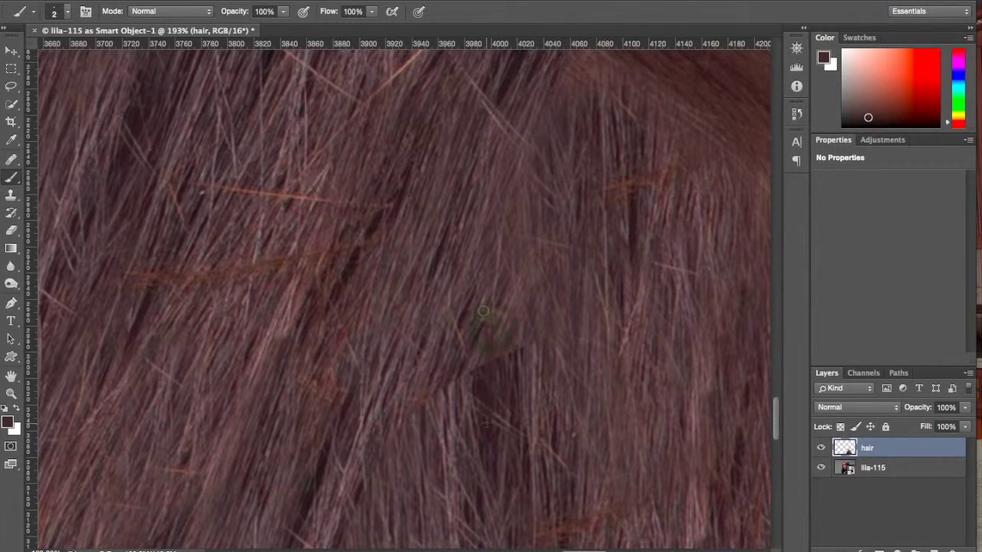
drag(524, 368, 522, 407)
drag(522, 295, 498, 354)
mouse_move(528, 227)
mouse_down()
mouse_move(527, 302)
mouse_move(504, 295)
mouse_move(507, 368)
mouse_up()
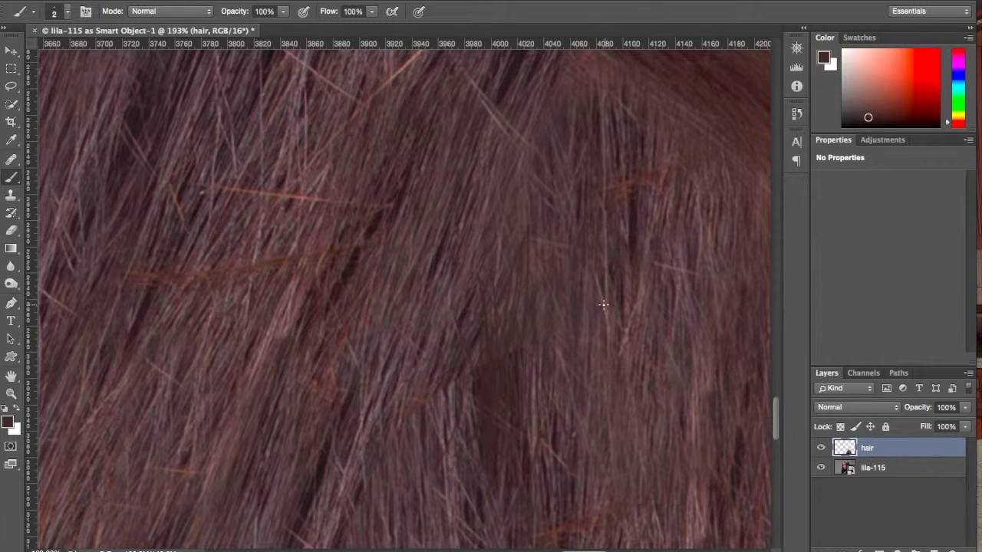
- Paint fine 2 px strands through the dark patch near the lower edge of the shoulder hair, sampling nearby brown tones
drag(585, 304, 483, 244)
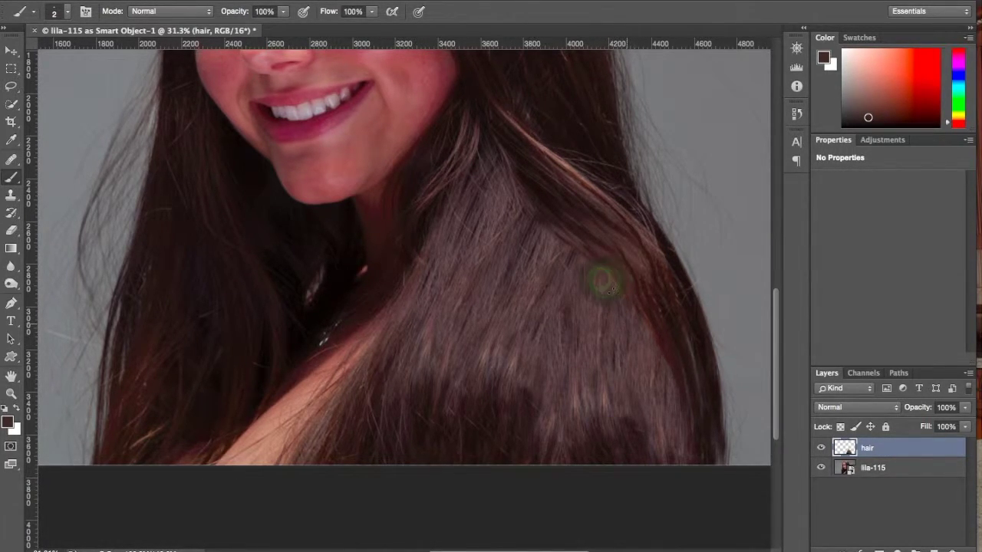
key(i)
click(598, 381)
key(b)
drag(526, 339, 521, 458)
alt+click(527, 411)
click(488, 407)
click(529, 423)
- Blend the lower shoulder hair beside the bare arm with fine strands in freshly sampled dark and mid browns
alt+click(389, 414)
alt+click(418, 399)
alt+click(454, 401)
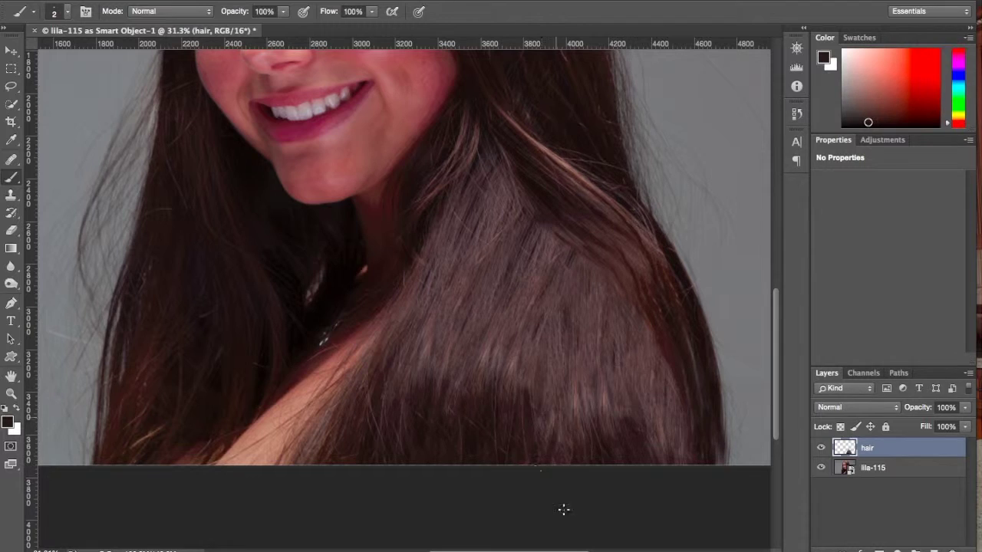
alt+click(553, 344)
drag(491, 333, 475, 387)
drag(434, 356, 402, 360)
alt+click(436, 430)
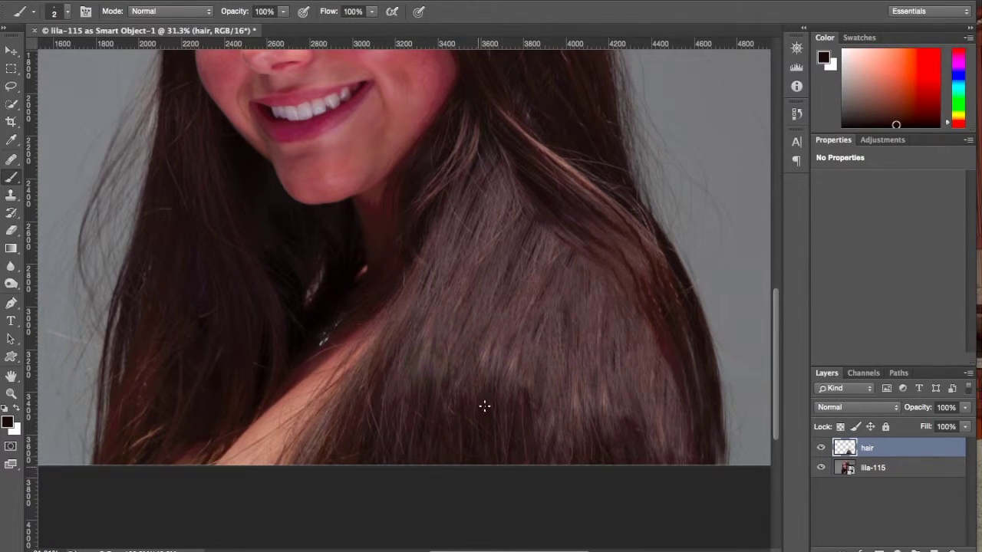
- Paint fine strands along the upper shoulder seam beneath the highlighted lock, resampling adjacent hair tones
alt+click(575, 396)
alt+click(462, 298)
mouse_move(534, 230)
mouse_down()
mouse_move(579, 287)
mouse_move(619, 303)
mouse_move(552, 244)
mouse_up()
alt+click(602, 297)
alt+click(613, 296)
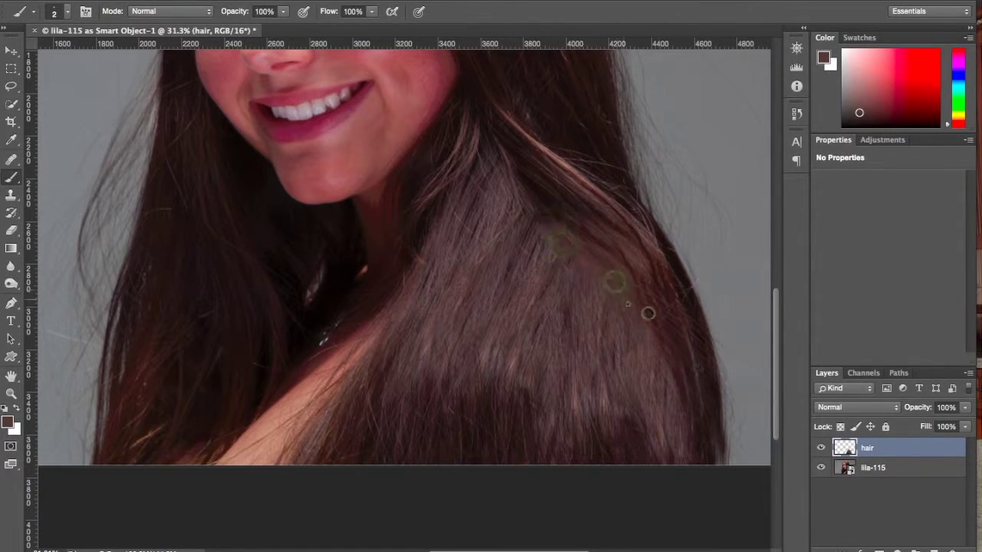
alt+click(634, 311)
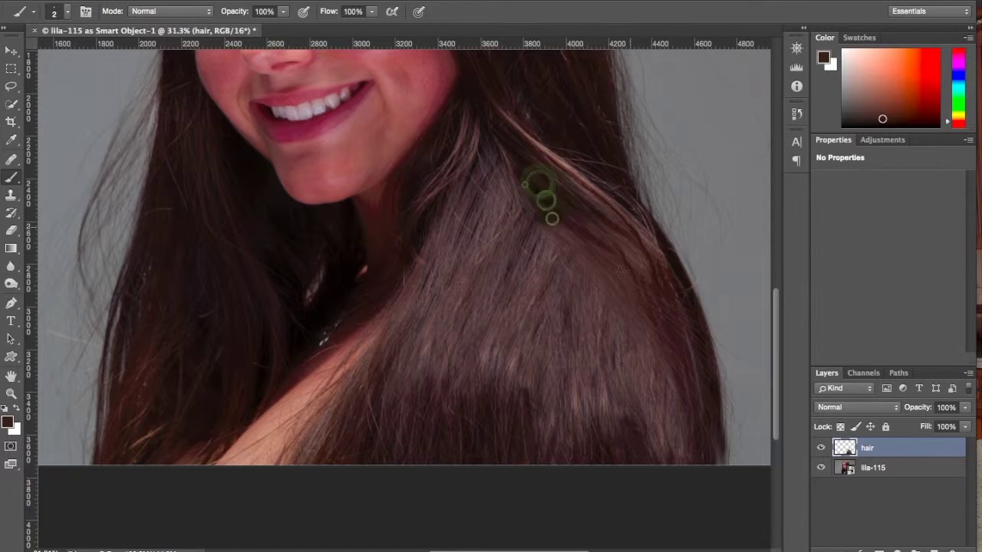
alt+click(570, 310)
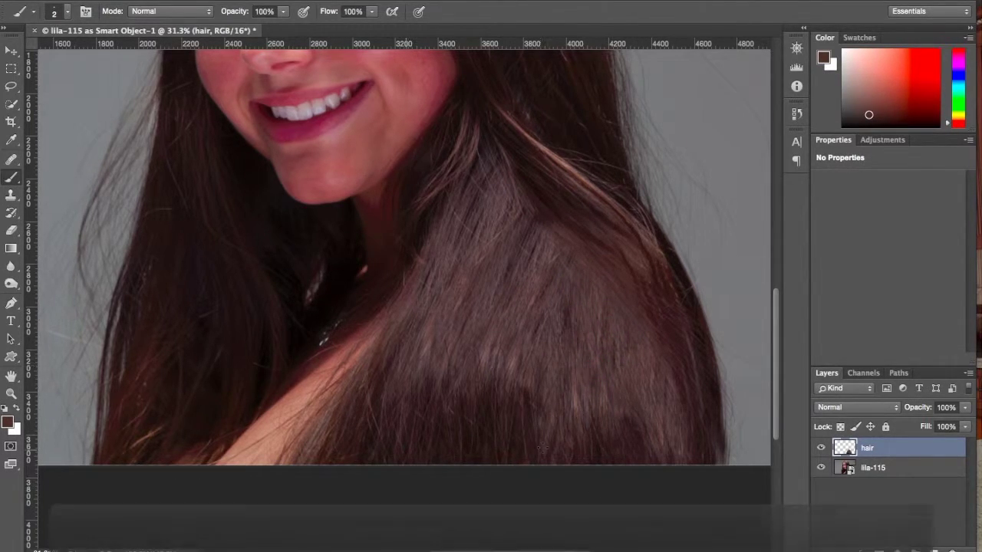
- Enlarge the brush to 3 px and add strands over the outer shoulder hair
key(bracketright)
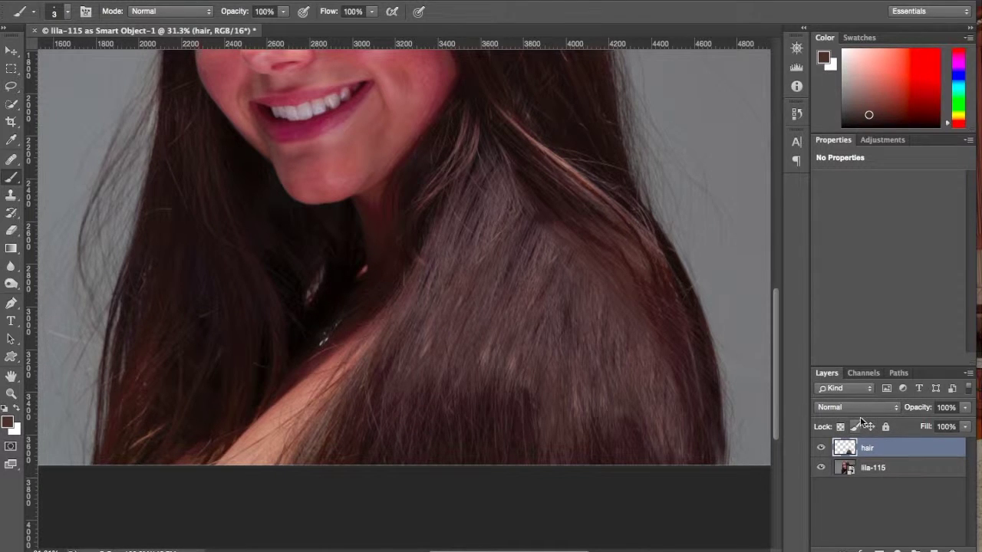
drag(639, 361, 605, 352)
key(super+0)
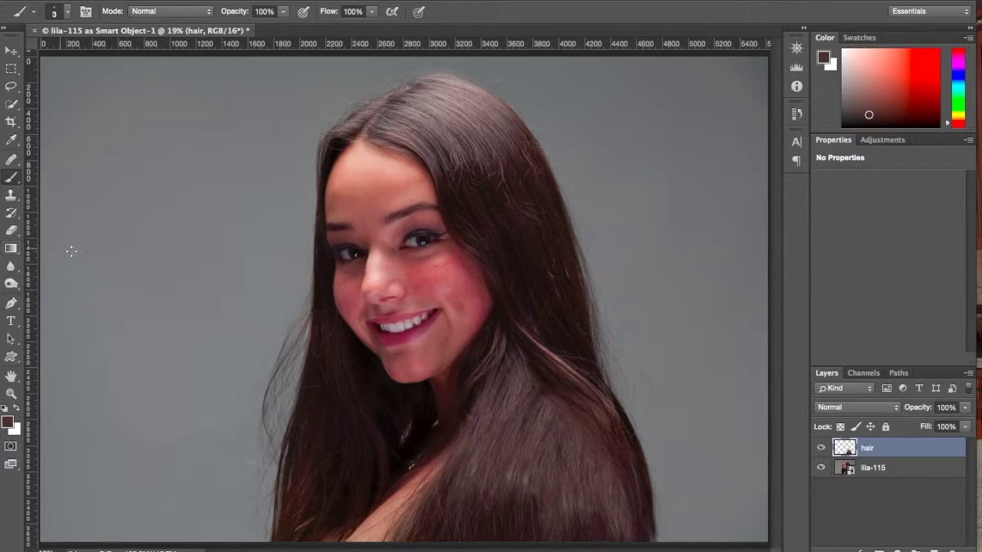
- Add a new layer above the hair layer and name it "flyaways"
drag(511, 214, 552, 255)
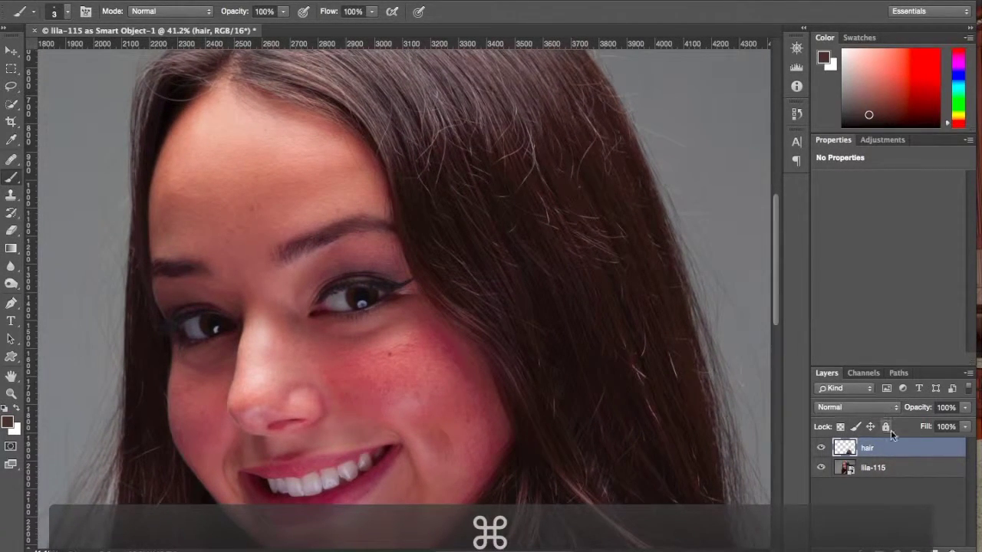
click(933, 546)
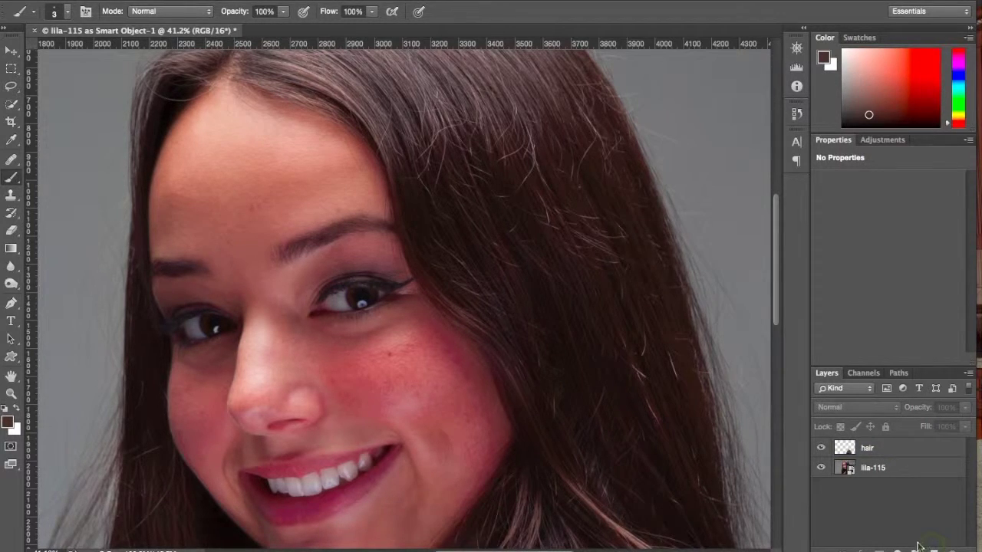
click(933, 548)
double_click(871, 447)
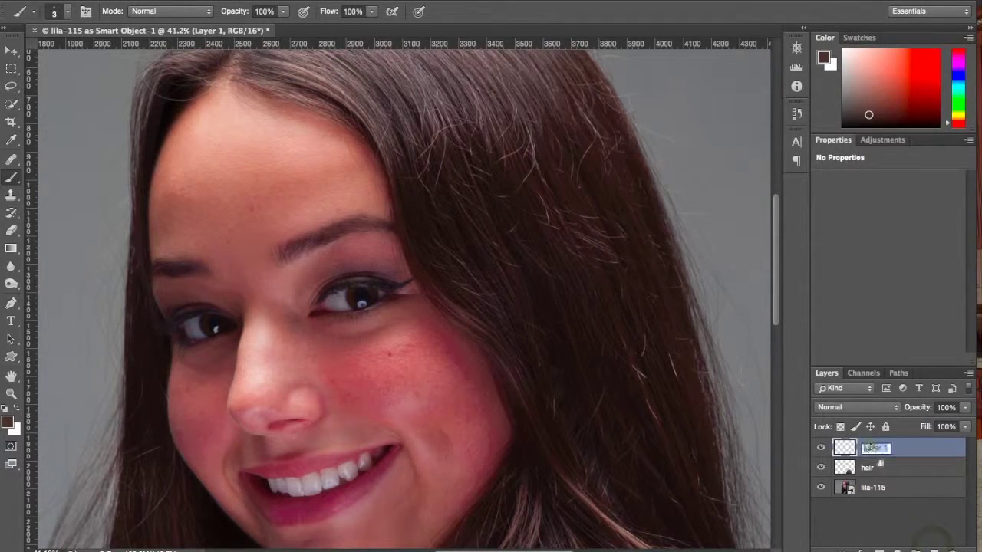
text(fl)
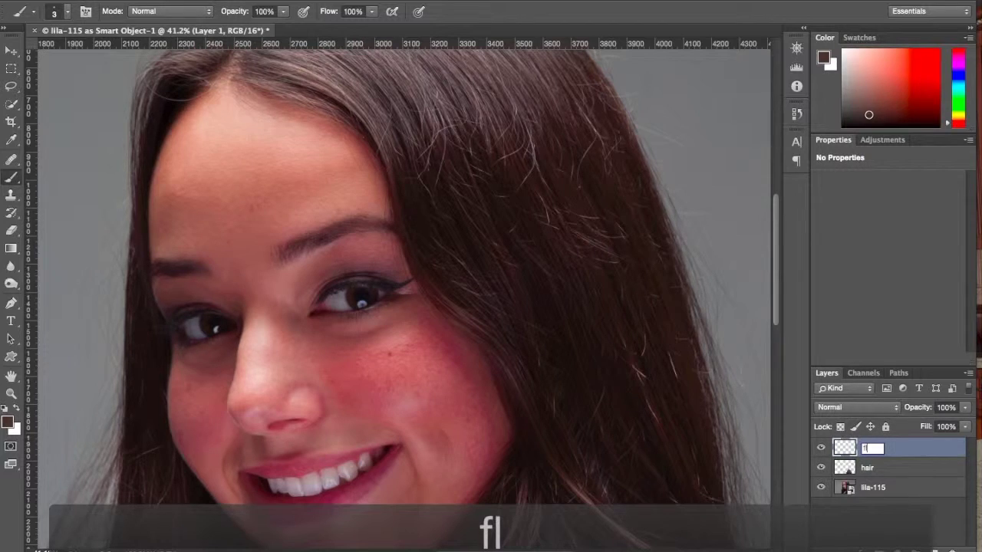
text(yaways)
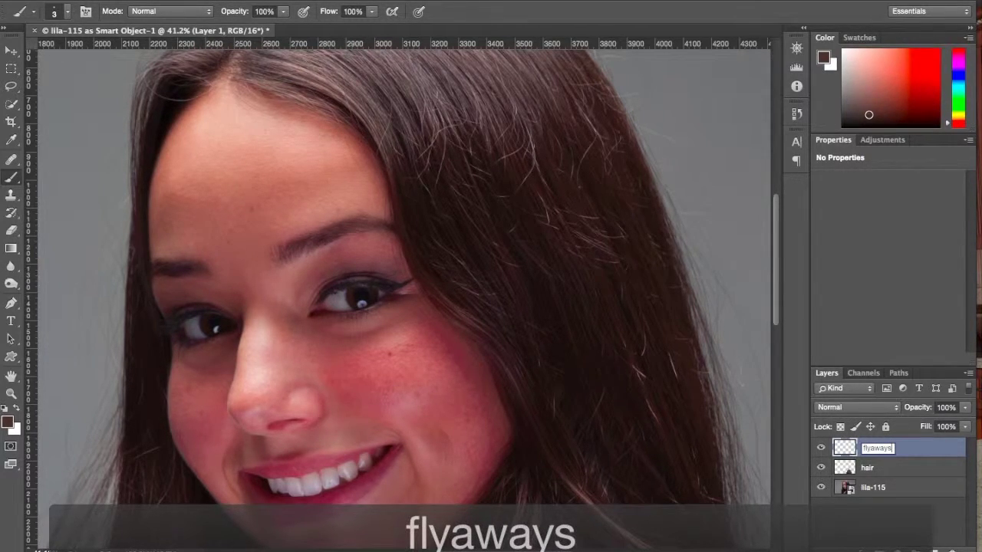
key(Return)
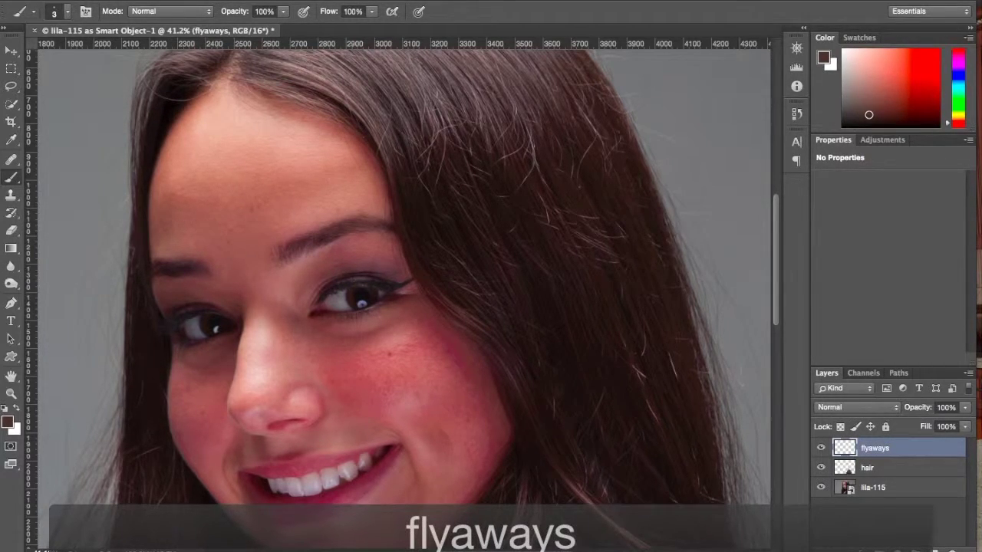
- Set the flyaways layer's blend mode to Darken and the Clone Stamp's mode to Darken as well
click(869, 409)
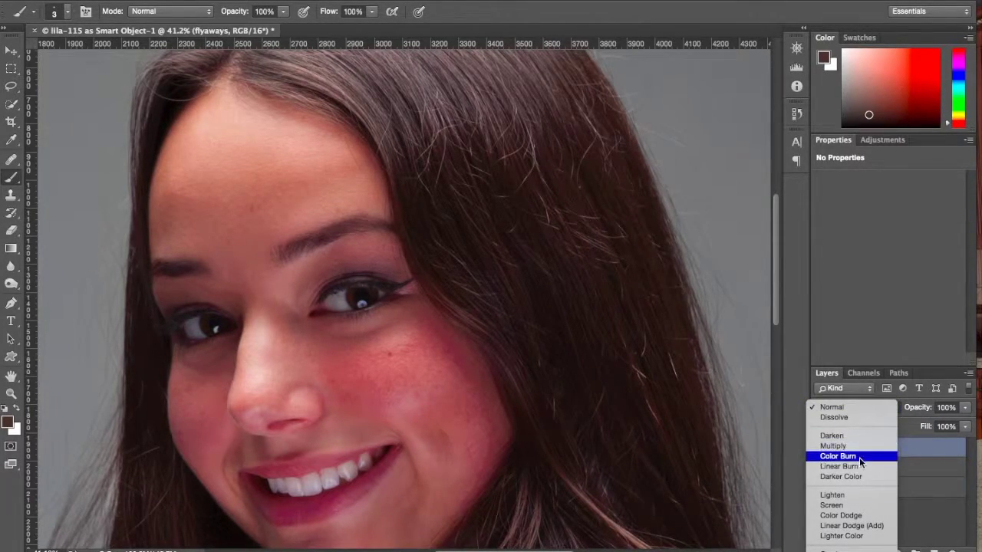
click(832, 436)
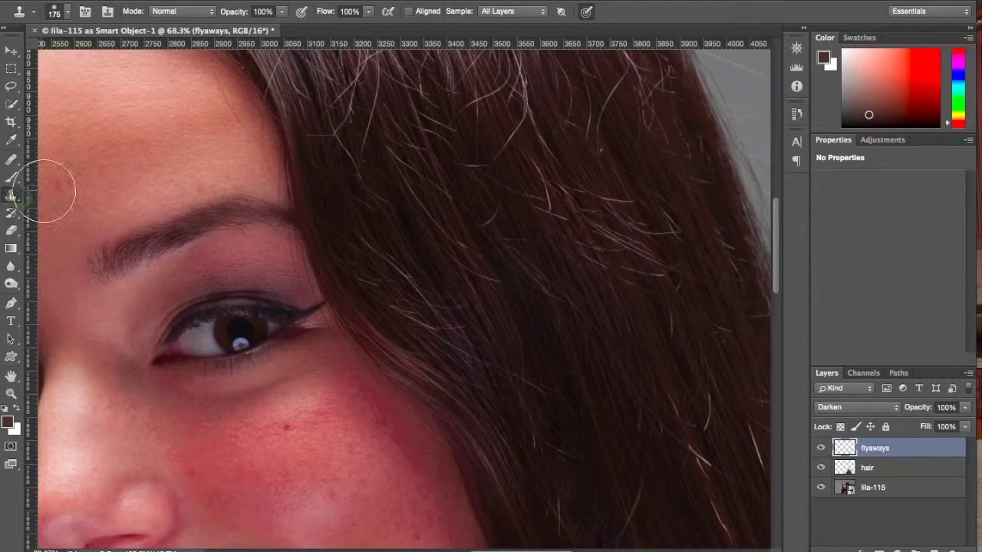
click(177, 13)
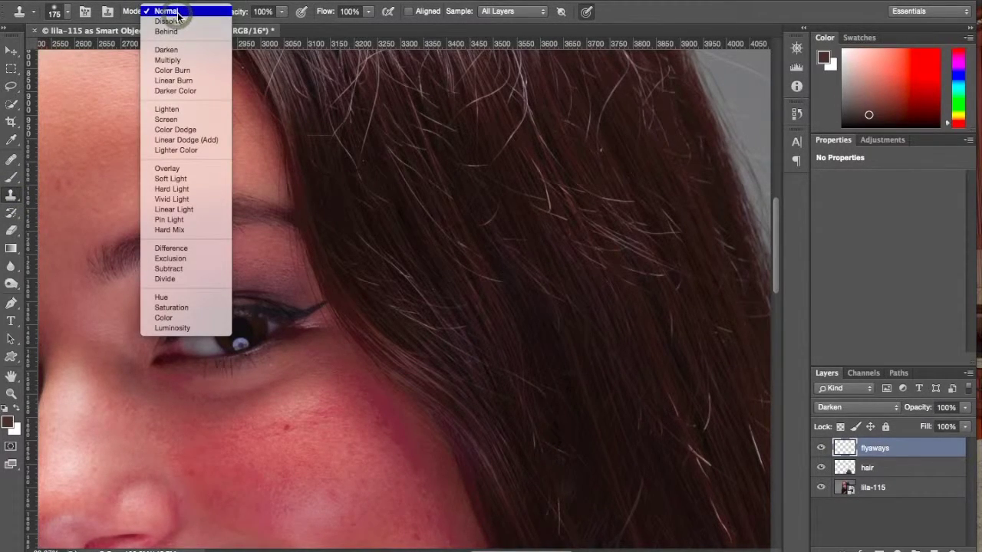
click(186, 50)
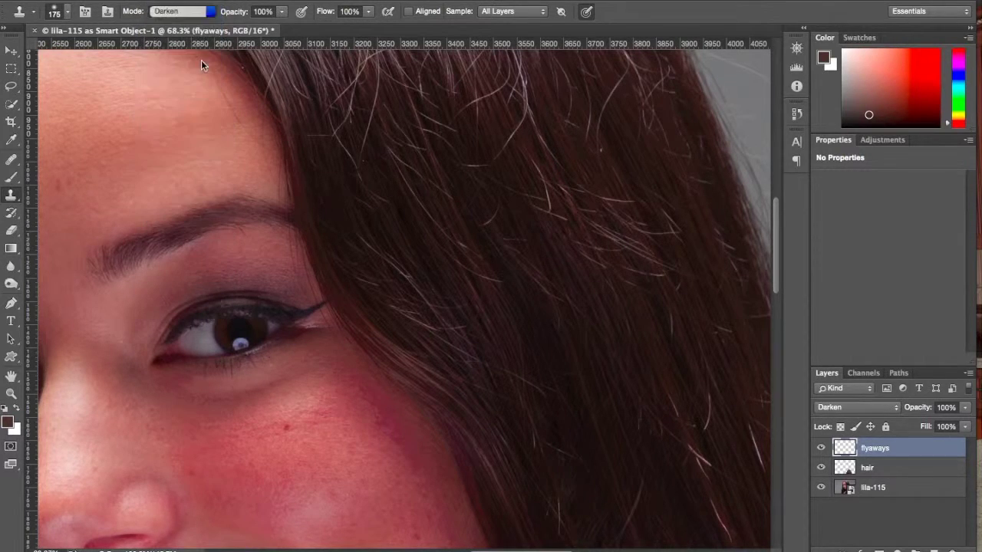
- Reduce the Clone Stamp to 30 px and clone dark hair over the light stray hairs in the middle of the side hair
key(bracketleft)
key(bracketleft)
key(bracketleft)
key(bracketleft)
key(bracketleft)
key(bracketleft)
key(bracketleft)
key(bracketleft)
key(bracketleft)
key(bracketleft)
key(bracketleft)
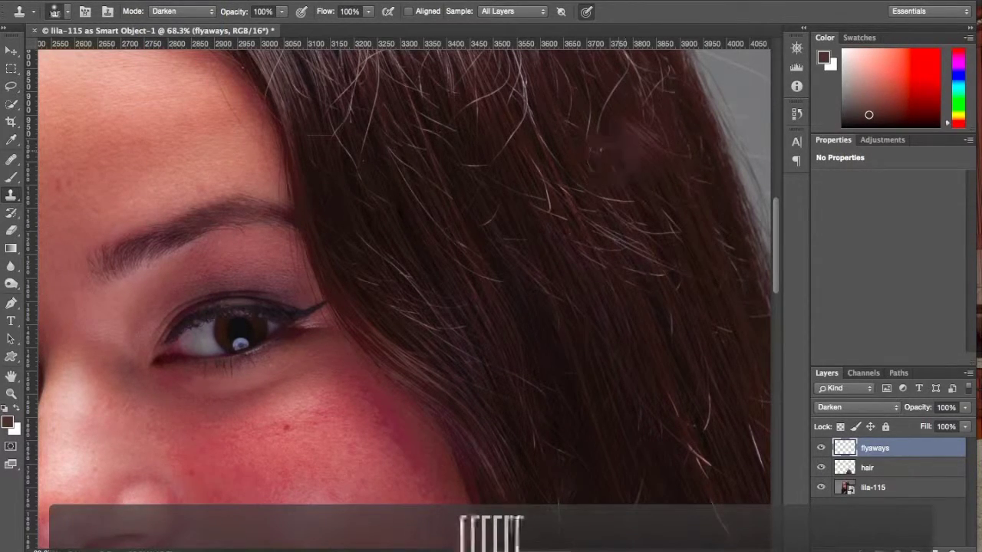
key(bracketleft)
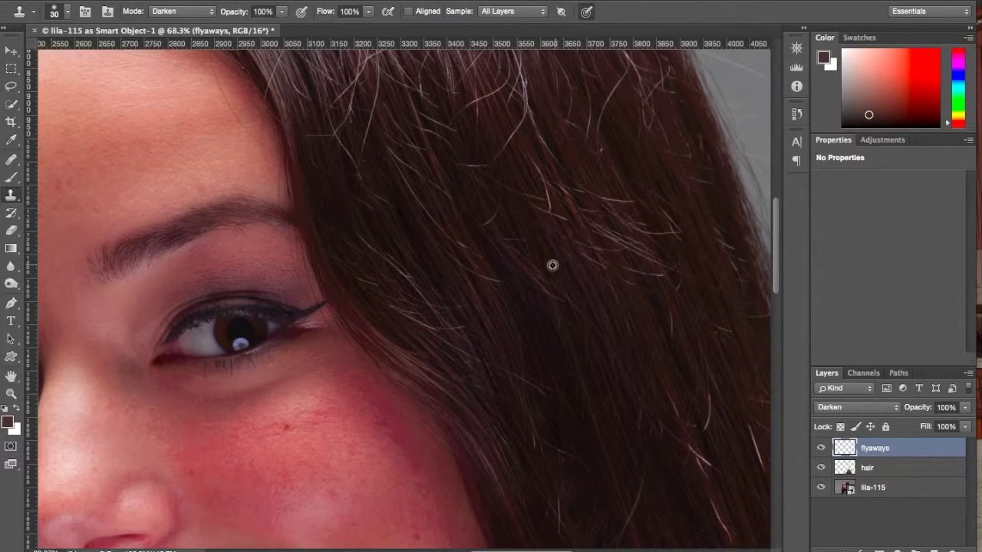
mouse_move(520, 216)
mouse_down()
mouse_move(532, 210)
mouse_move(552, 223)
mouse_move(532, 207)
mouse_move(555, 212)
mouse_up()
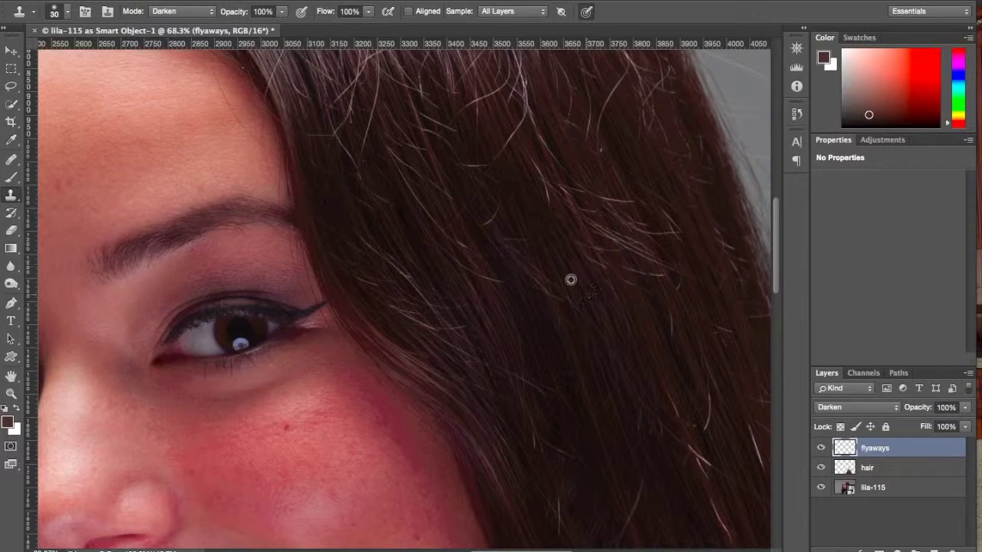
mouse_move(552, 240)
mouse_down()
mouse_move(590, 236)
mouse_move(599, 271)
mouse_move(610, 250)
mouse_move(637, 284)
mouse_move(622, 249)
mouse_move(680, 308)
mouse_up()
drag(648, 275, 657, 279)
mouse_move(622, 221)
mouse_down()
mouse_move(662, 289)
mouse_move(587, 222)
mouse_up()
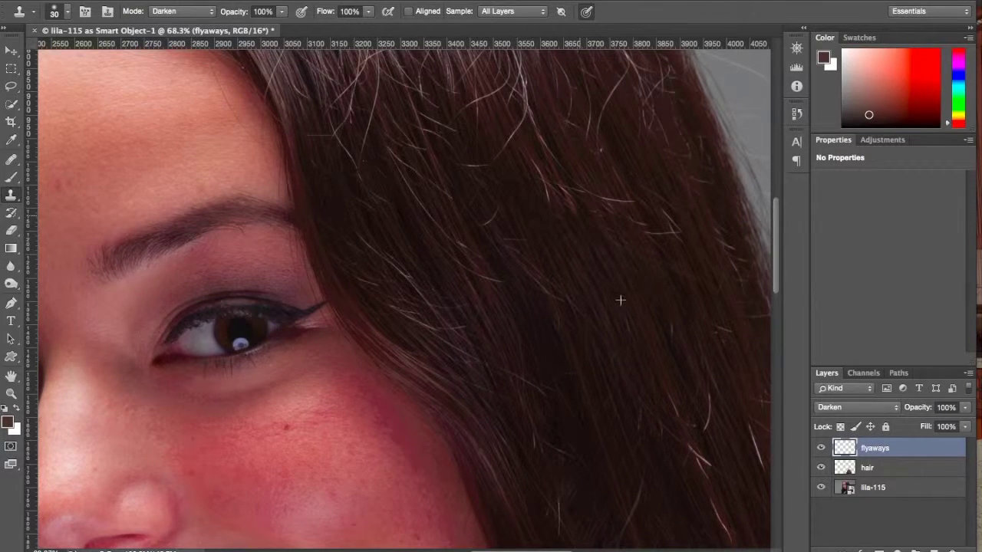
- Clone out the remaining bright flyaways in the upper and outer part of the dark side hair
mouse_move(526, 159)
mouse_down()
mouse_move(560, 214)
mouse_move(546, 166)
mouse_move(581, 199)
mouse_move(585, 172)
mouse_move(624, 242)
mouse_move(646, 242)
mouse_move(621, 188)
mouse_up()
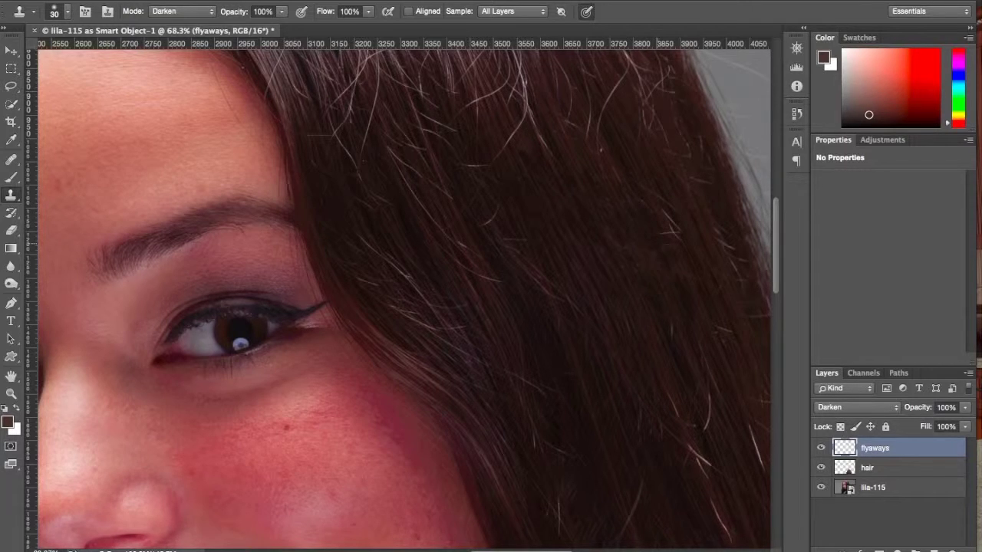
mouse_move(585, 197)
mouse_down()
mouse_move(609, 230)
mouse_move(645, 226)
mouse_up()
alt+click(624, 255)
click(651, 184)
drag(717, 328, 734, 351)
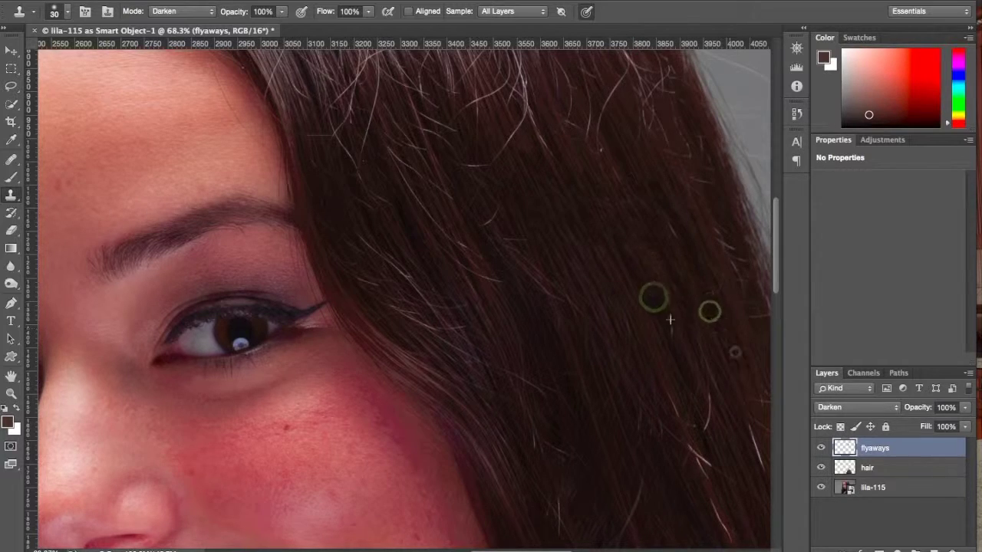
- Clone sampled dark hair over the bright stray strands in the lower part of the side hair beside the cheek
alt+click(660, 345)
mouse_move(693, 375)
mouse_down()
mouse_move(724, 455)
mouse_move(706, 423)
mouse_move(697, 350)
mouse_move(733, 436)
mouse_move(752, 450)
mouse_move(741, 398)
mouse_move(763, 471)
mouse_up()
alt+click(726, 384)
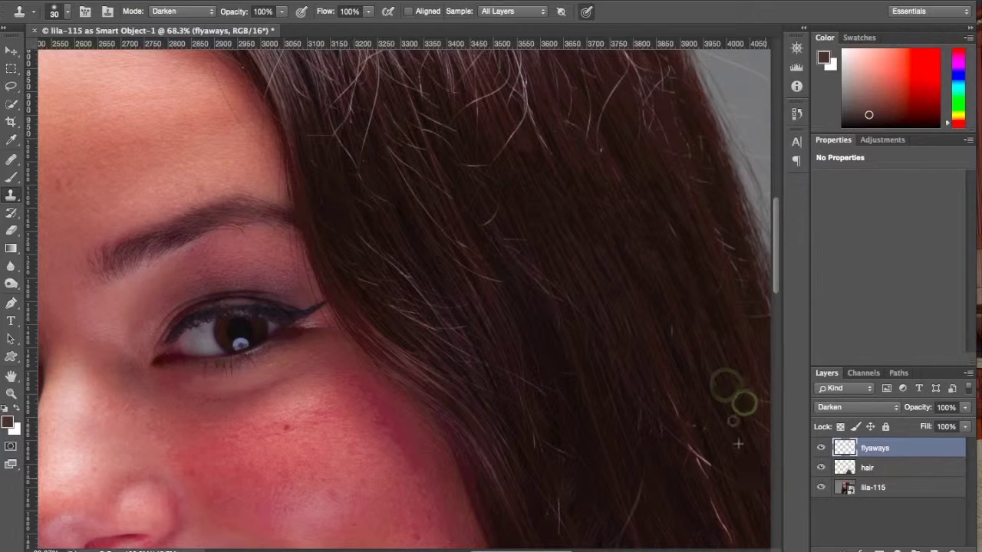
alt+click(653, 352)
mouse_move(665, 375)
mouse_down()
mouse_move(687, 410)
mouse_move(719, 526)
mouse_up()
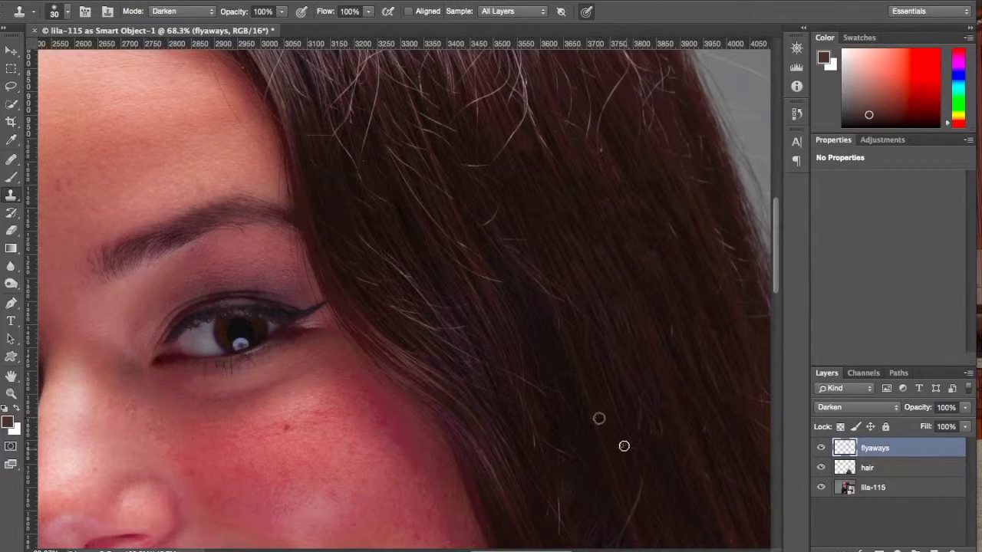
drag(624, 447, 635, 548)
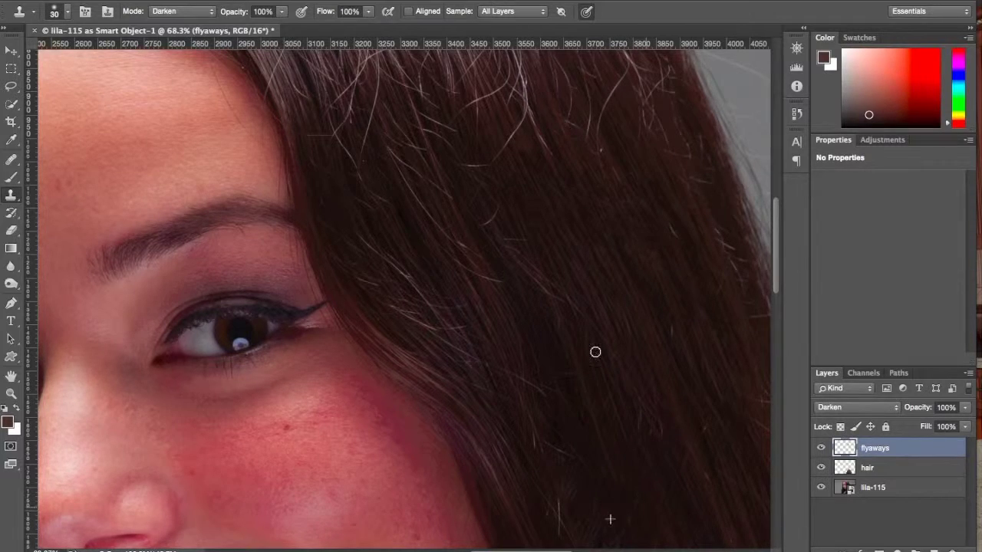
mouse_move(536, 238)
mouse_down()
mouse_move(586, 345)
mouse_move(524, 253)
mouse_move(623, 479)
mouse_up()
- Remove the light flyaways from the hair beside the brow and eye with Clone Stamp strokes along the strands
key(space)
drag(570, 279, 510, 196)
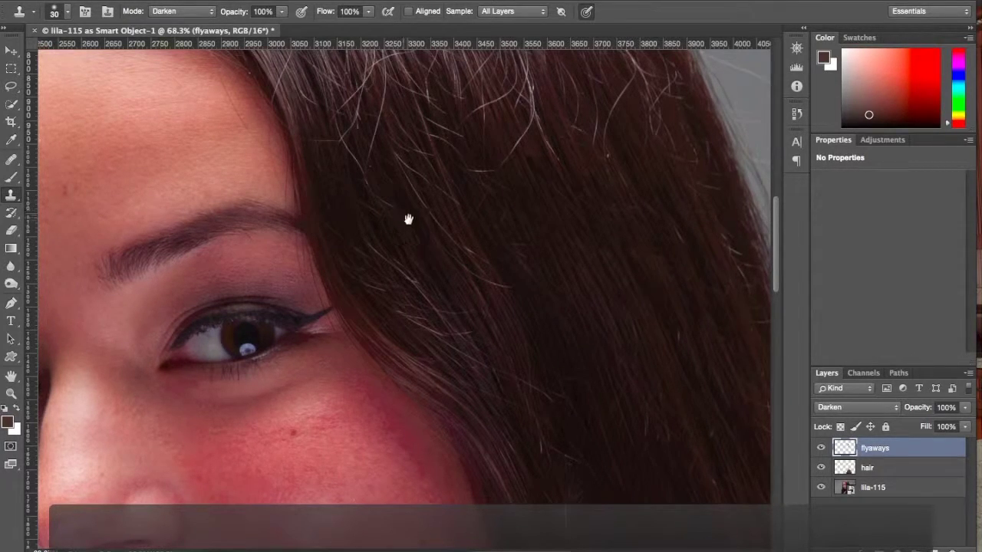
mouse_move(401, 159)
mouse_down()
mouse_move(424, 211)
mouse_move(492, 295)
mouse_up()
alt+click(388, 161)
drag(426, 106, 452, 194)
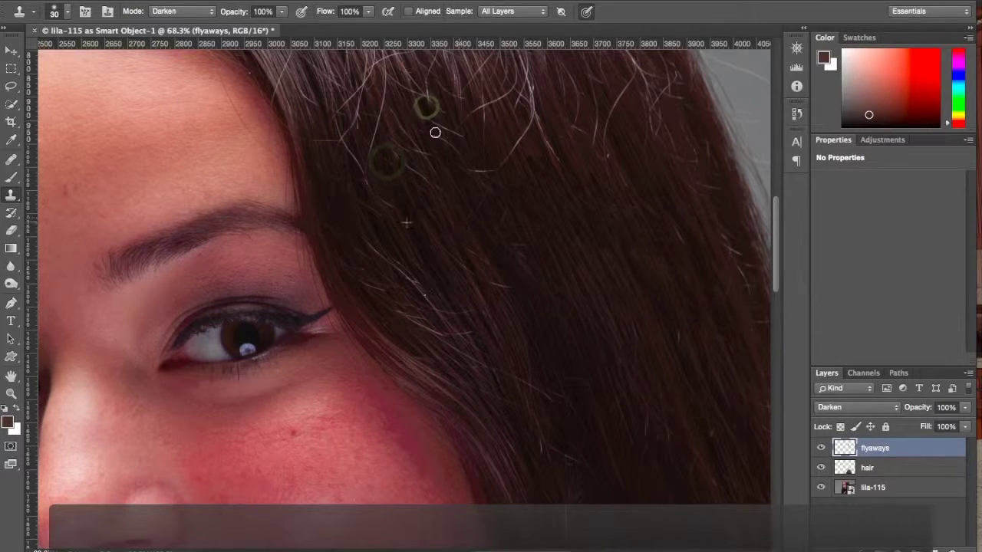
drag(340, 132, 508, 390)
alt+click(344, 207)
alt+click(527, 313)
mouse_move(528, 357)
mouse_down()
mouse_move(561, 427)
mouse_move(575, 431)
mouse_up()
- Clone over the curled stray hairs at the centre of the transition between the shiny crown and the dark hair
drag(552, 273, 590, 430)
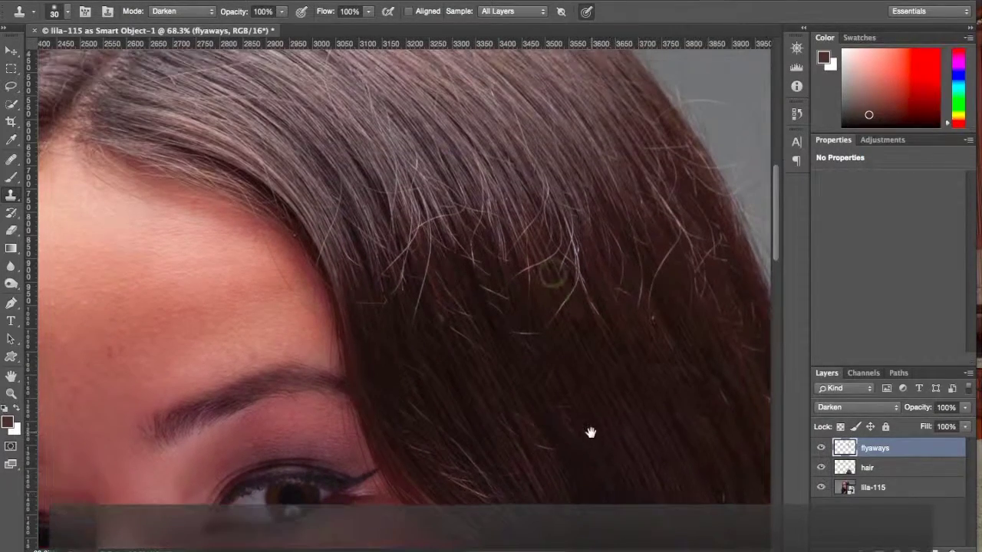
drag(568, 229, 595, 320)
mouse_move(570, 289)
mouse_down()
mouse_move(548, 212)
mouse_move(601, 311)
mouse_move(569, 230)
mouse_move(622, 344)
mouse_up()
alt+click(606, 240)
mouse_move(554, 237)
mouse_down()
mouse_move(541, 263)
mouse_move(539, 361)
mouse_move(488, 294)
mouse_move(535, 273)
mouse_up()
alt+click(523, 137)
drag(519, 154, 544, 259)
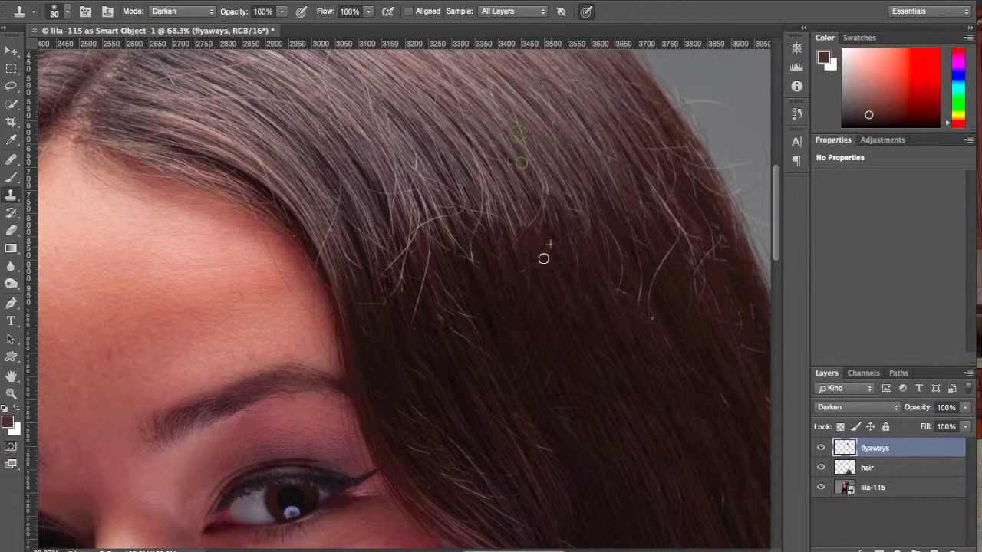
drag(523, 160, 607, 299)
alt+click(530, 144)
mouse_move(540, 220)
mouse_down()
mouse_move(552, 256)
mouse_move(550, 243)
mouse_up()
- Clone away the flyaways just left of centre below the crown highlight, resampling clean strands above them
alt+click(470, 149)
drag(477, 224, 474, 261)
drag(462, 151, 503, 250)
alt+click(437, 163)
mouse_move(455, 229)
mouse_down()
mouse_move(433, 193)
mouse_move(439, 249)
mouse_up()
alt+click(419, 160)
alt+click(471, 168)
mouse_move(436, 194)
mouse_down()
mouse_move(444, 233)
mouse_move(421, 349)
mouse_up()
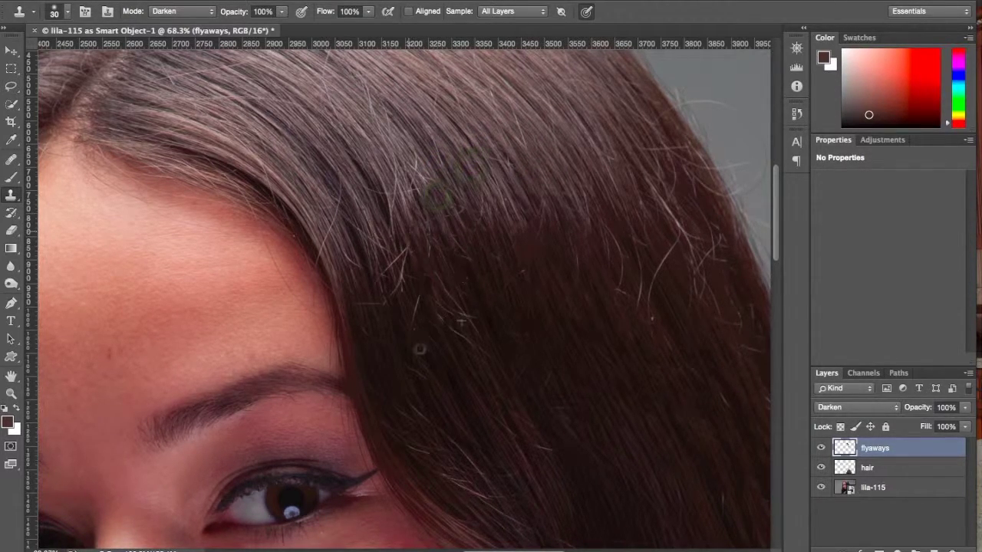
- Clean the tangled stray hairs below the crown highlight near the forehead with short Clone Stamp strokes
alt+click(428, 184)
drag(406, 236, 390, 181)
drag(419, 272, 404, 170)
drag(448, 232, 421, 173)
drag(467, 213, 427, 147)
drag(392, 261, 470, 316)
drag(384, 240, 371, 233)
mouse_move(342, 205)
mouse_down()
mouse_move(327, 246)
mouse_move(352, 283)
mouse_up()
mouse_move(314, 171)
mouse_down()
mouse_move(336, 213)
mouse_move(330, 265)
mouse_up()
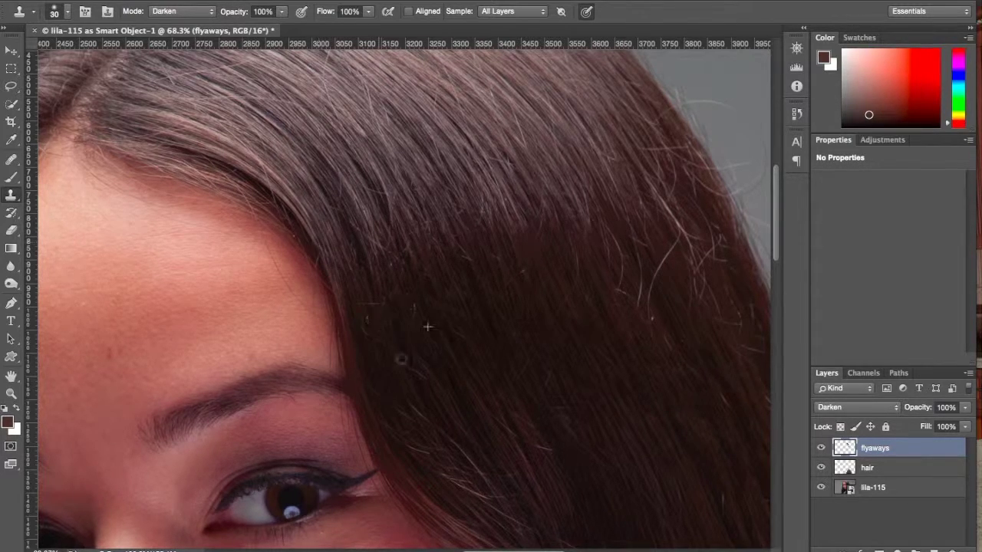
- Clone out the long curved flyaways below the crown on the outer side of the head, near the background edge
drag(591, 186, 632, 244)
mouse_move(647, 190)
mouse_down()
mouse_move(649, 242)
mouse_move(703, 256)
mouse_up()
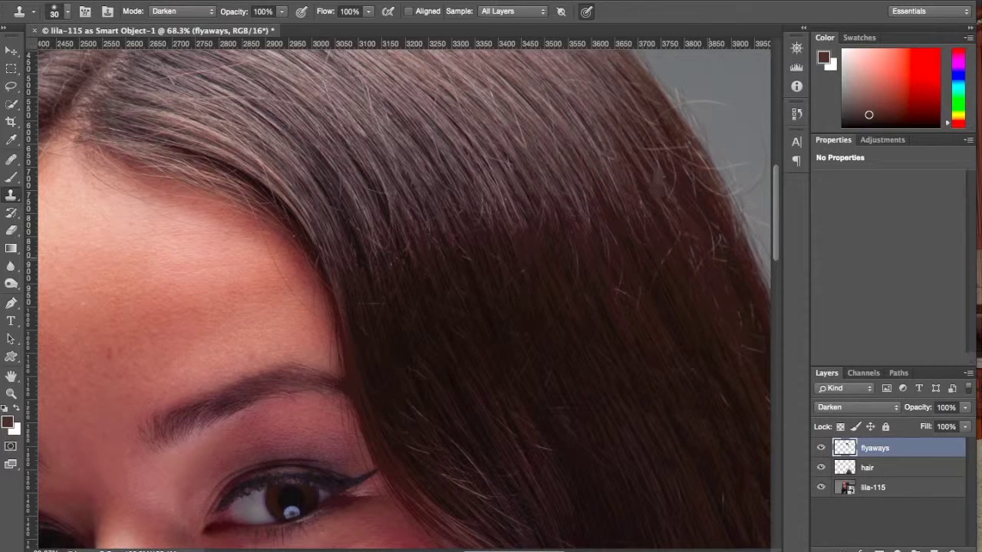
drag(640, 209, 651, 236)
drag(671, 210, 657, 230)
click(650, 353)
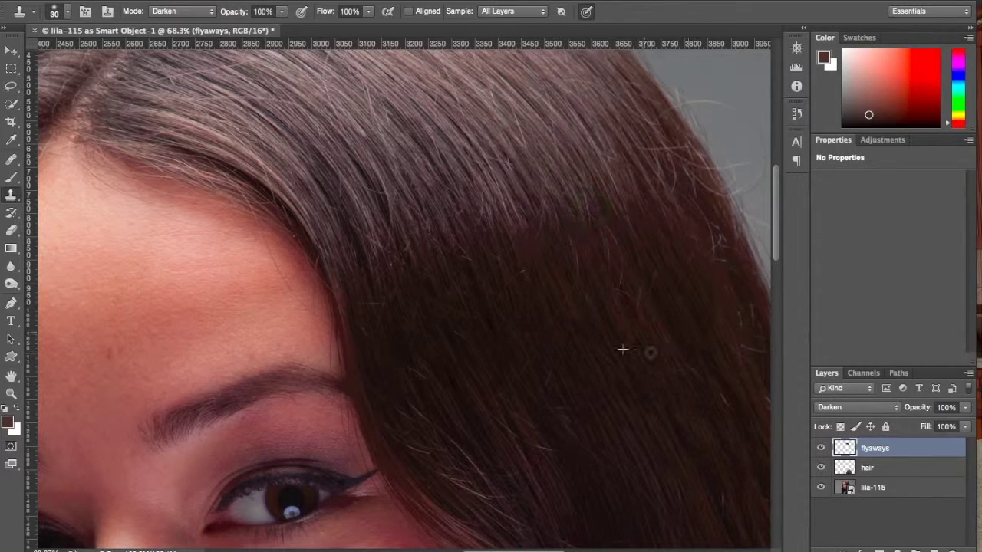
drag(712, 247, 732, 267)
drag(714, 220, 760, 384)
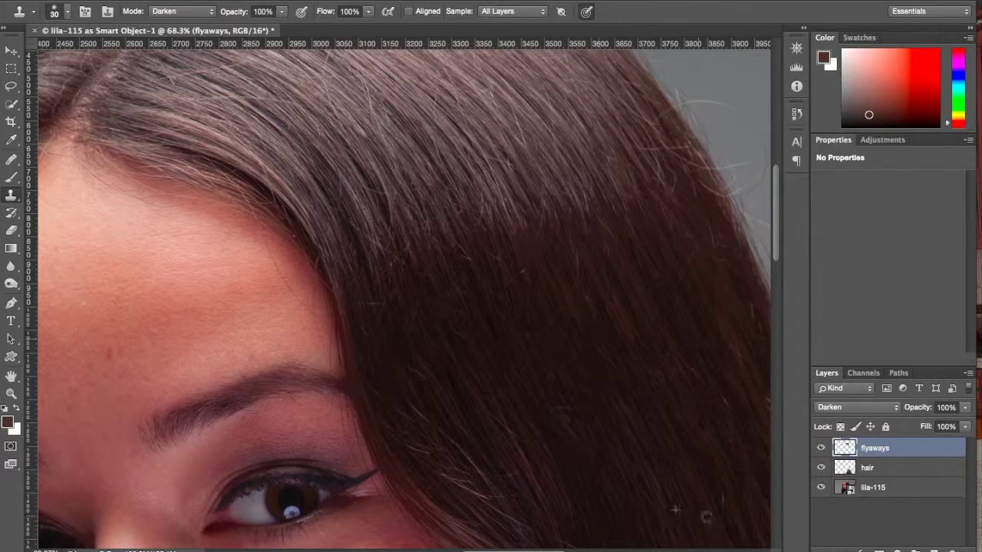
- Compare the portrait with and without the flyaway retouching by hiding and showing the flyaways layer
drag(594, 265, 508, 189)
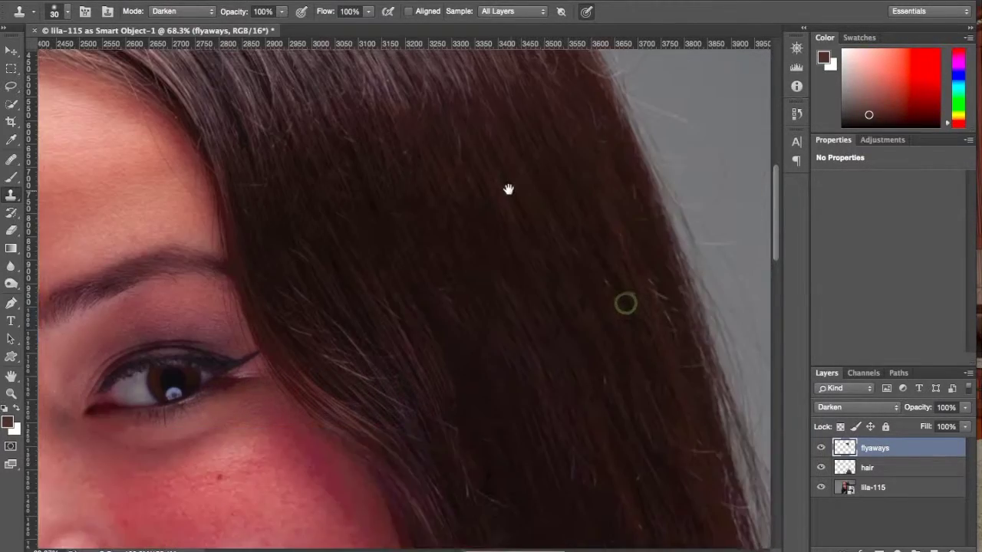
drag(524, 239, 467, 240)
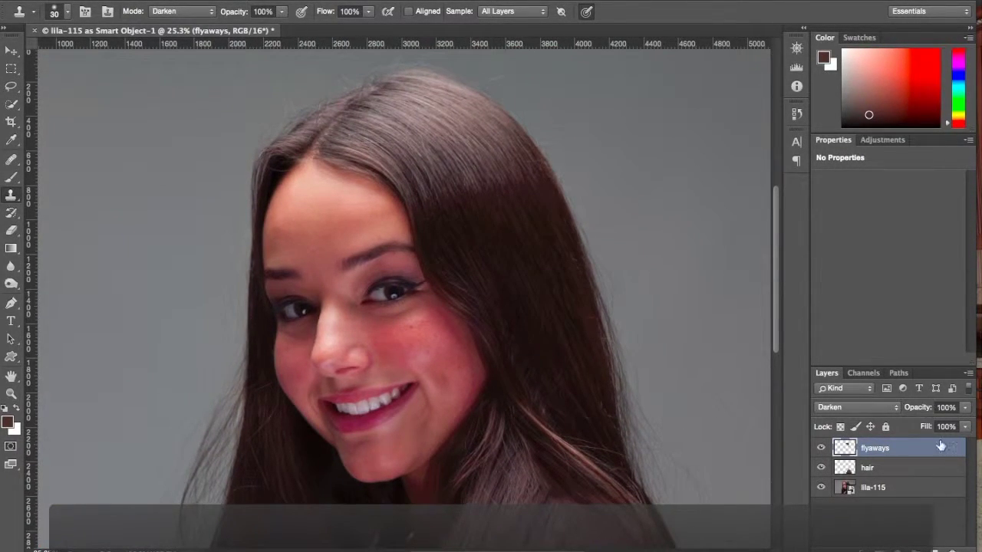
click(819, 448)
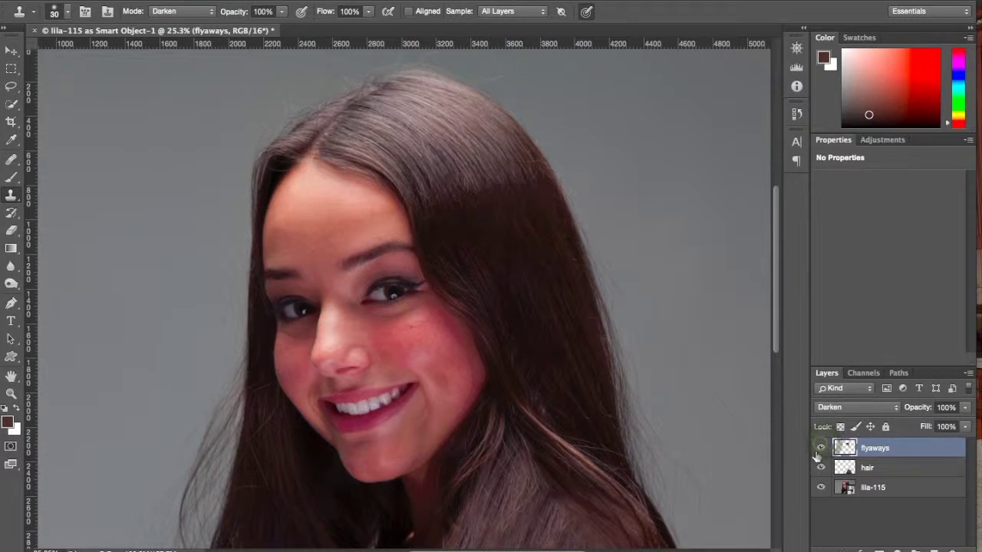
click(819, 448)
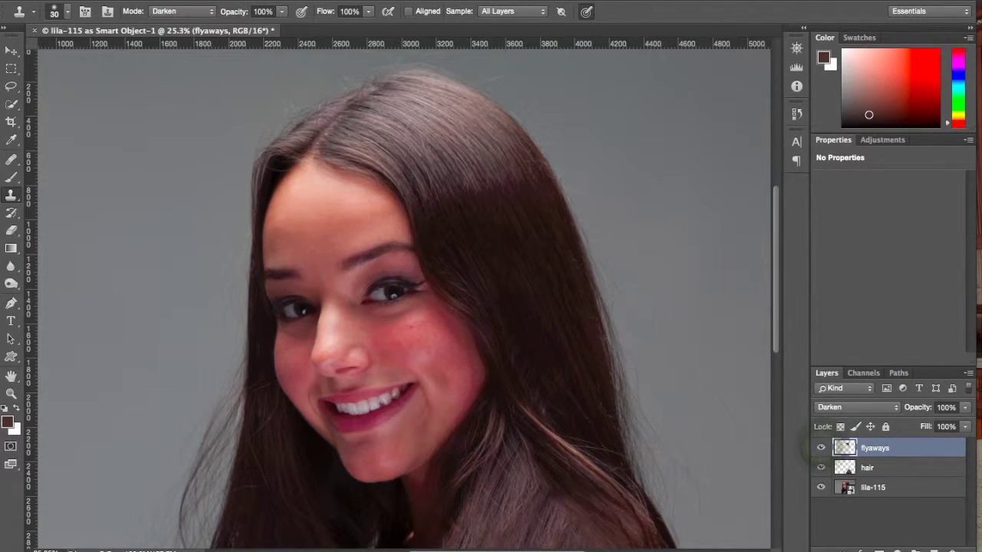